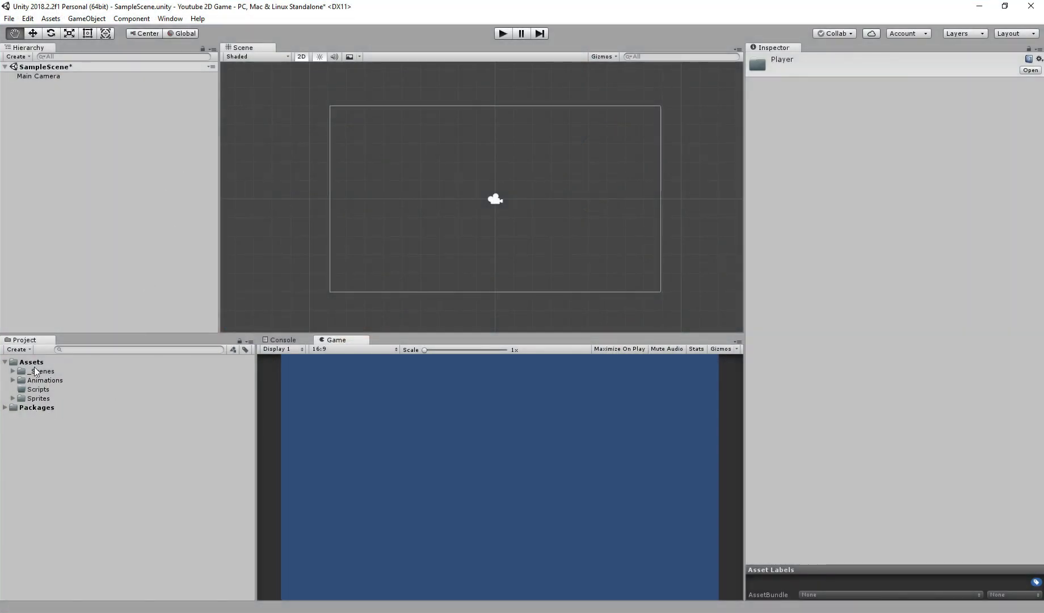
# Expand _Scenes, Animations, Sprites and Santa Sprites, then browse the Dead, Idle and Jump frames
pyautogui.click(12, 370)
pyautogui.click(12, 389)
pyautogui.click(12, 416)
pyautogui.click(21, 425)
pyautogui.click(55, 426)
pyautogui.scroll(-10, 27, 577)
pyautogui.scroll(-5, 46, 568)
pyautogui.scroll(6, 71, 514)
pyautogui.scroll(6, 76, 465)
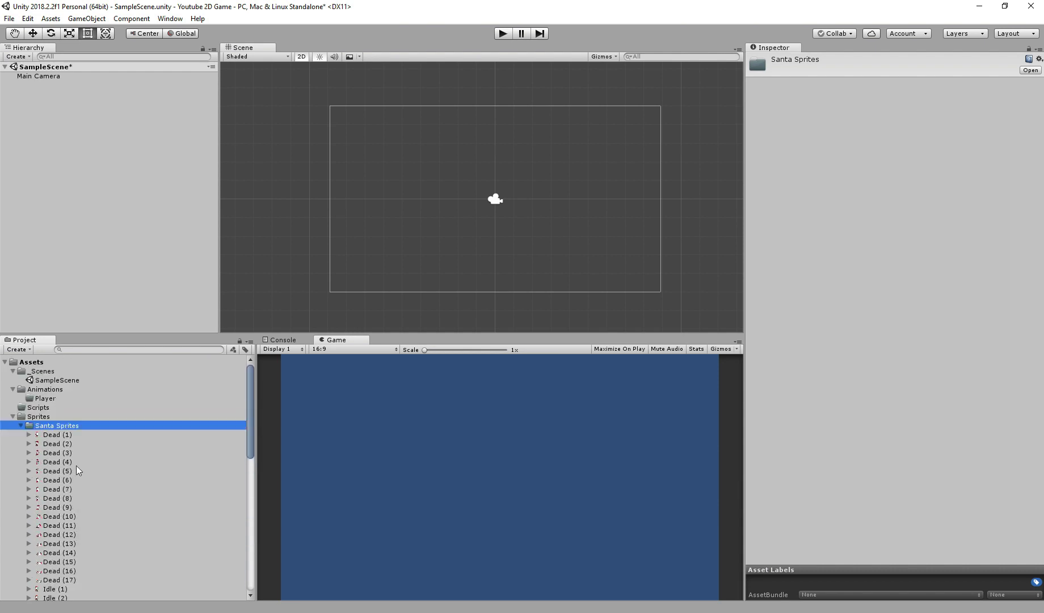
pyautogui.scroll(-1, 78, 462)
pyautogui.scroll(-2, 90, 455)
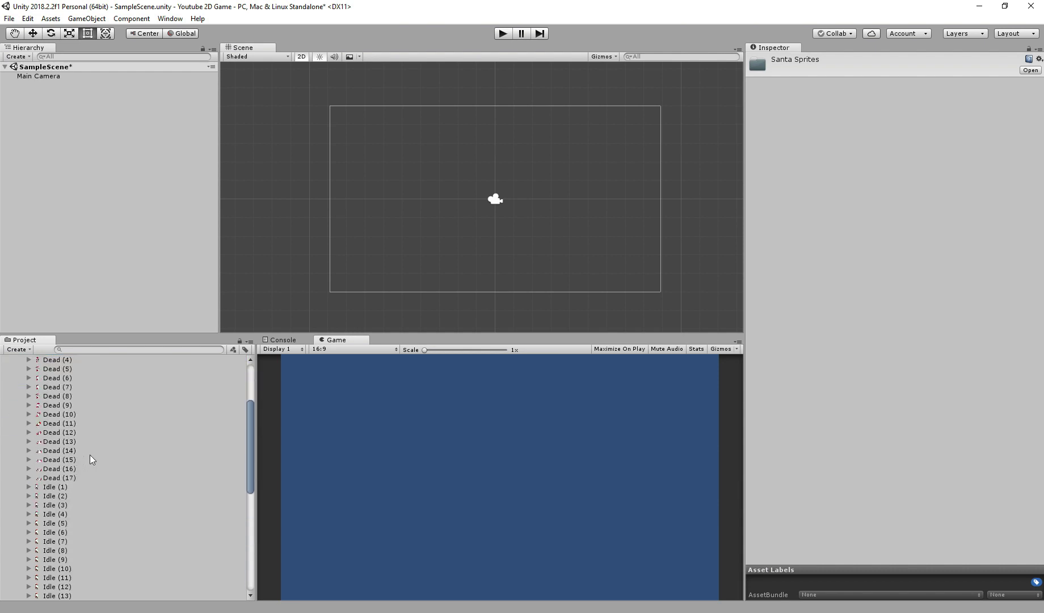
pyautogui.scroll(1, 90, 455)
pyautogui.scroll(-3, 89, 454)
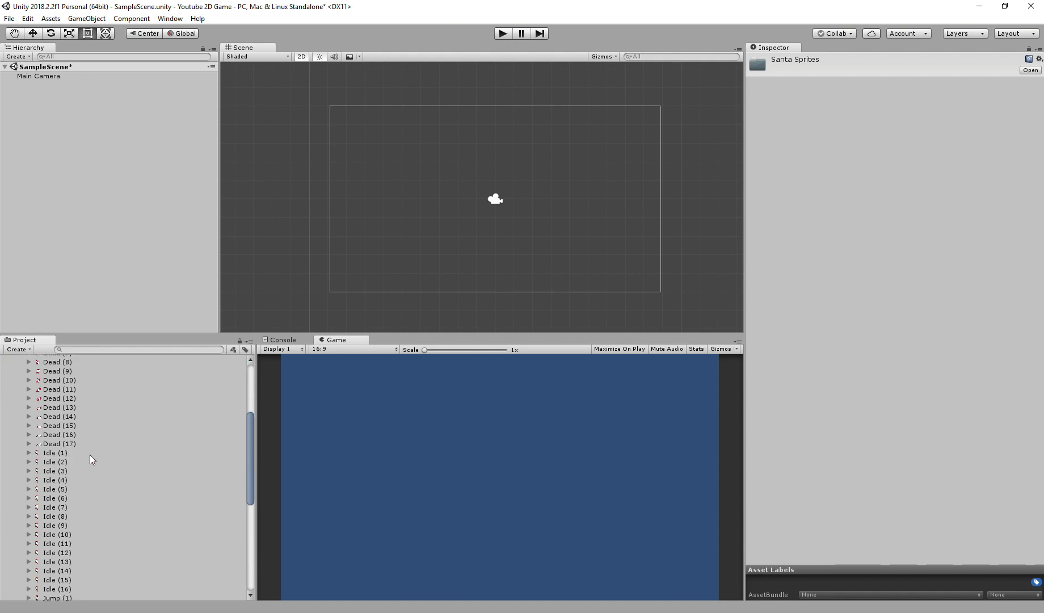
# Confirm Pixels Per Unit is 300 for Idle (1), then for all 60 sprites Dead (1) to Run (11)
pyautogui.click(52, 452)
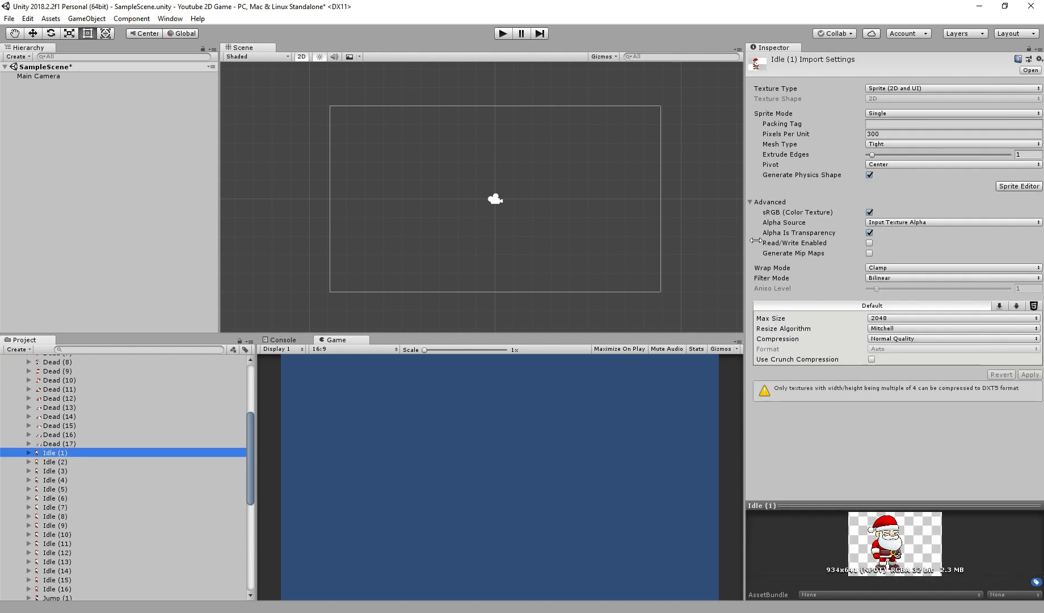
pyautogui.click(889, 133)
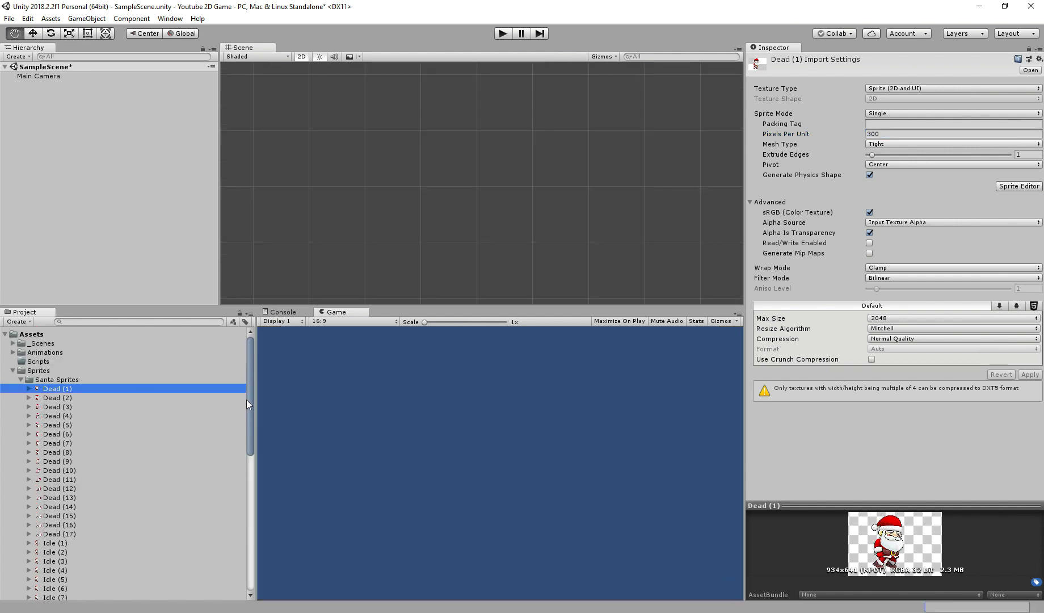
pyautogui.scroll(-12, 190, 440)
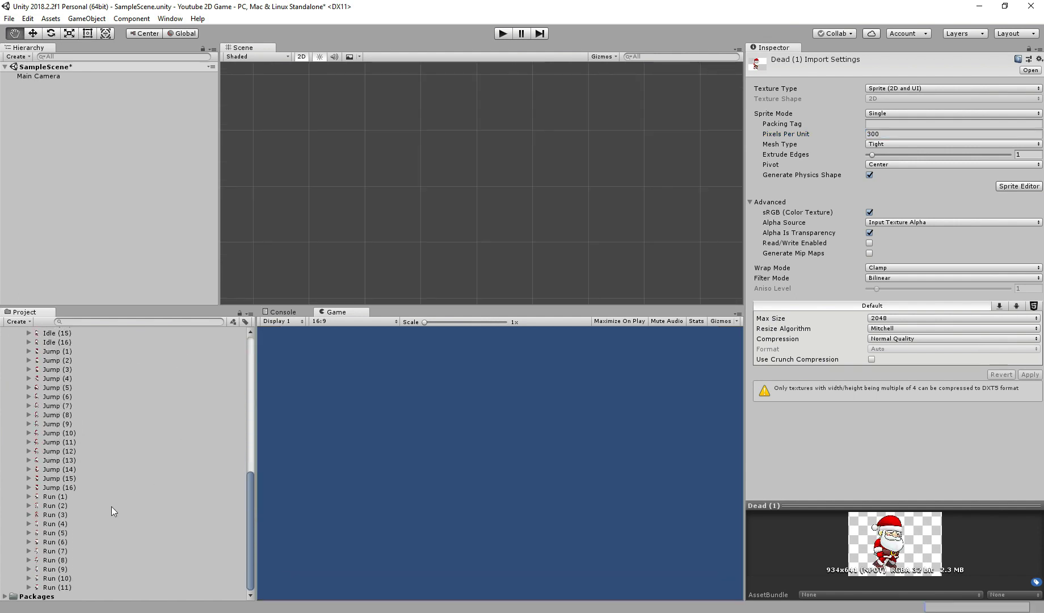
pyautogui.keyDown('shift'); pyautogui.click(70, 586); pyautogui.keyUp('shift')
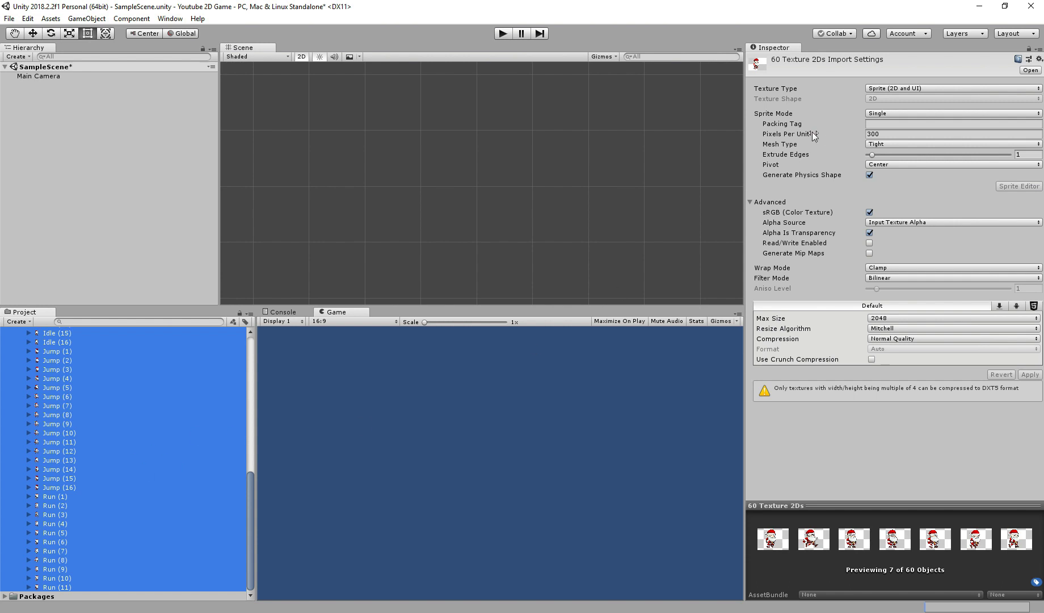
pyautogui.click(881, 135)
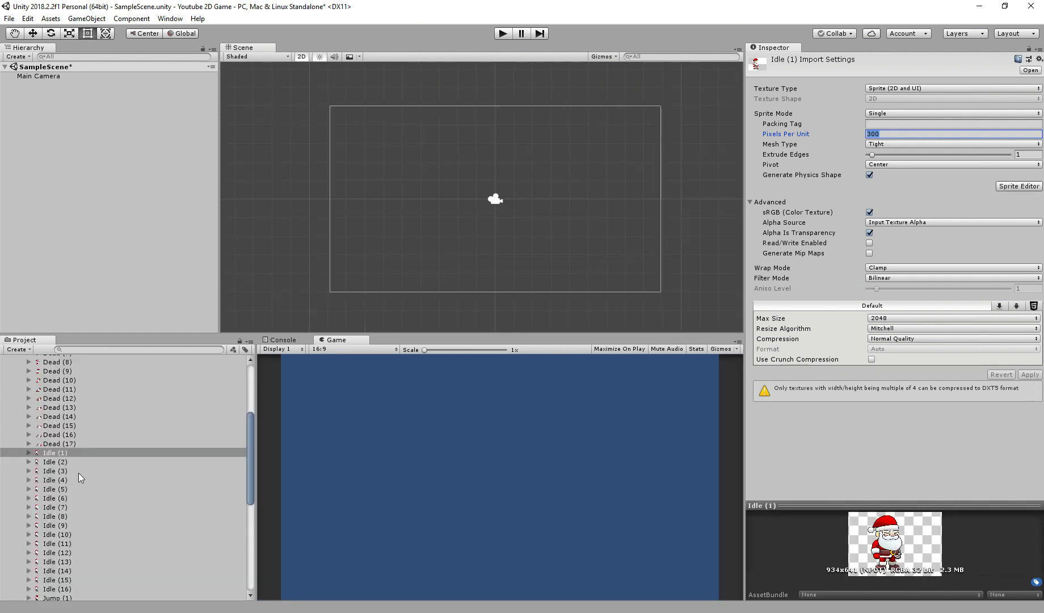
# Drag the Idle (1) sprite into the Scene view and rename the new GameObject to Santa
pyautogui.click(97, 489)
pyautogui.click(53, 453)
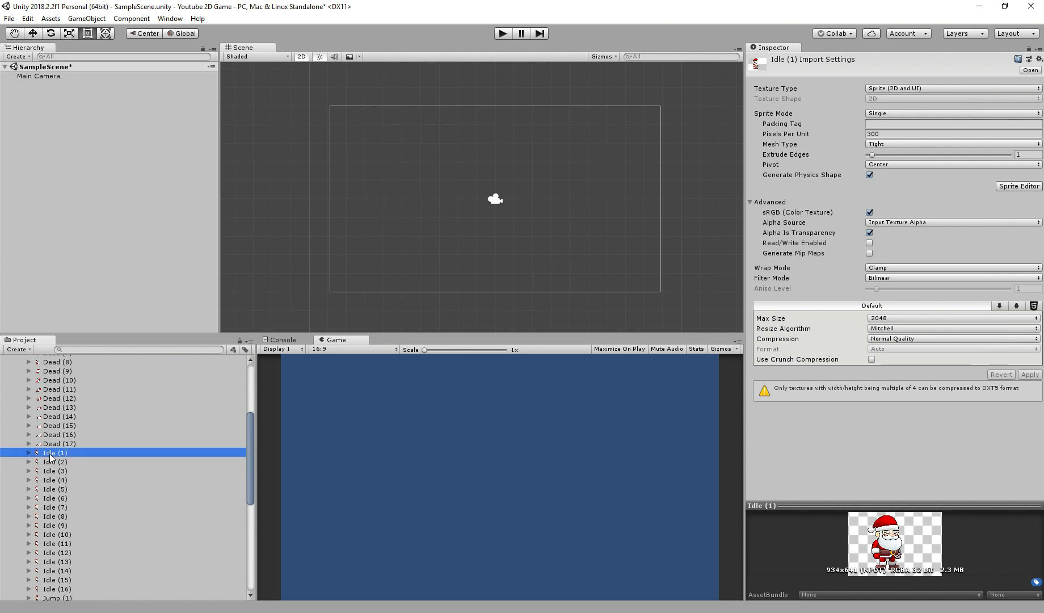
pyautogui.moveTo(49, 457); pyautogui.dragTo(405, 224)
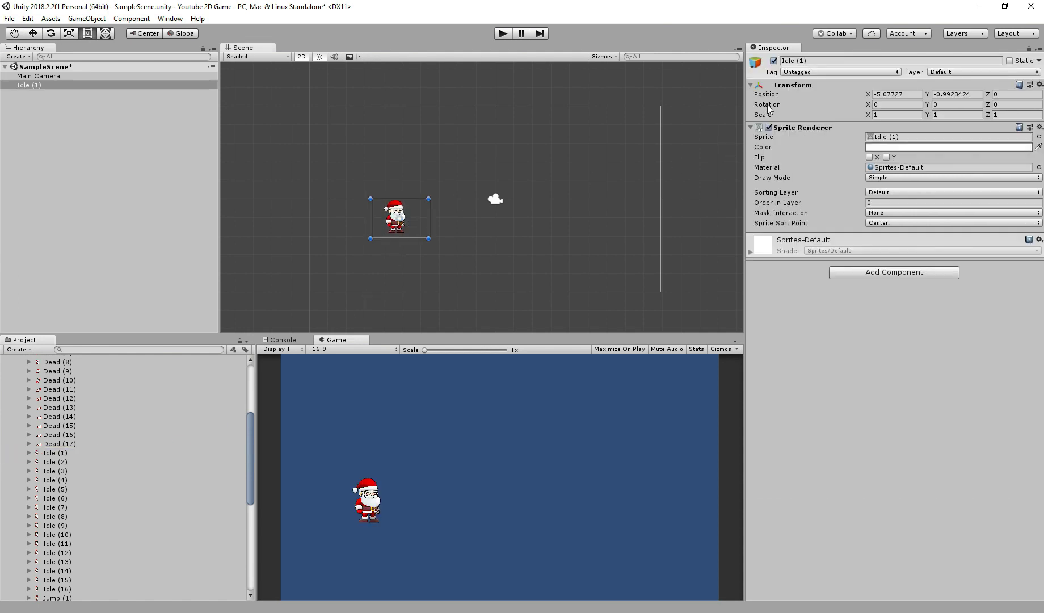
pyautogui.click(797, 61)
pyautogui.write('Santa')
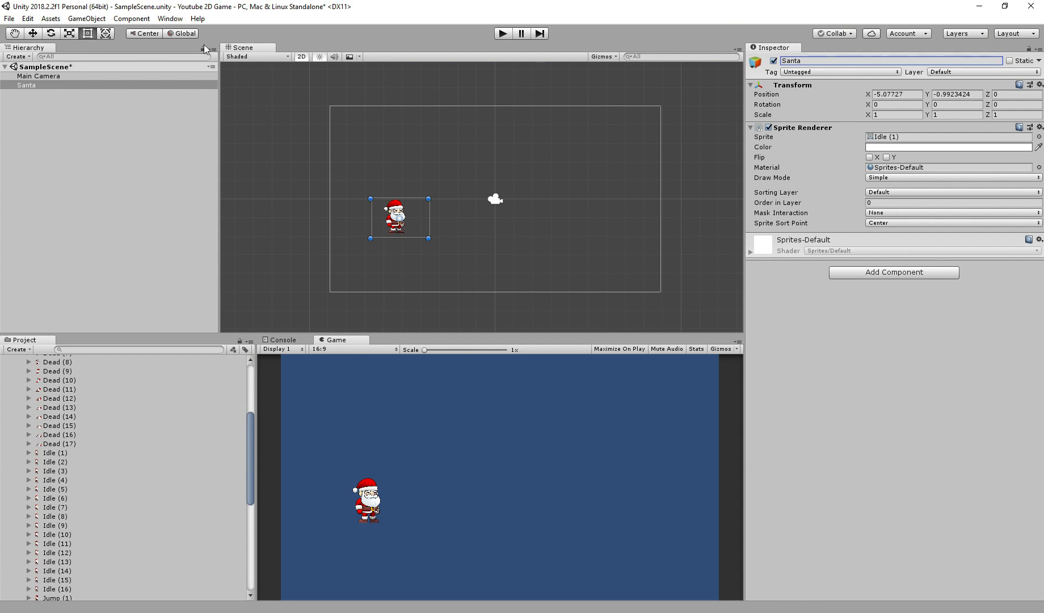
pyautogui.click(171, 19)
# Open the Animation window, dock it beside Console and Game, and select Santa
pyautogui.moveTo(224, 152)
pyautogui.click(336, 156)
pyautogui.moveTo(604, 222); pyautogui.dragTo(337, 345)
pyautogui.click(31, 85)
# Create Santa's first clip, saved as Idle.anim in the Animations/Player folder
pyautogui.click(580, 490)
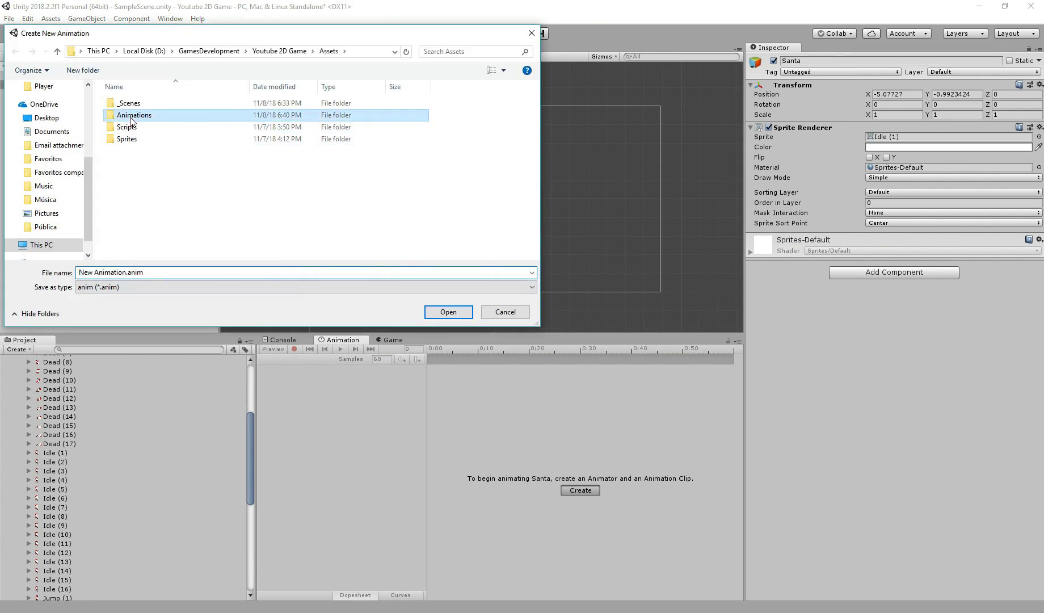
pyautogui.doubleClick(126, 112)
pyautogui.doubleClick(124, 104)
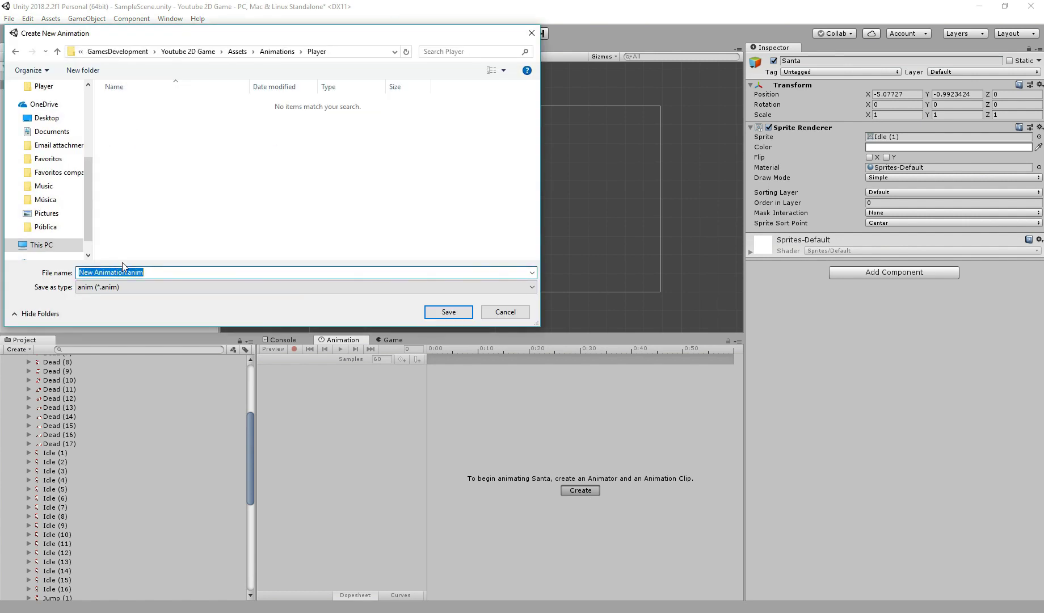
pyautogui.write('Idle')
pyautogui.press('Return')
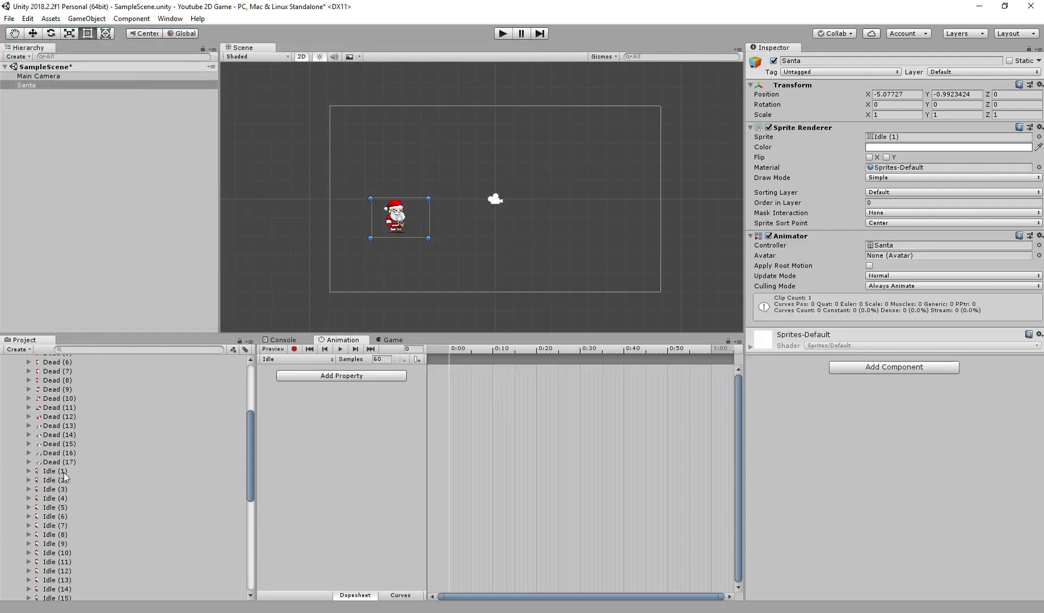
# Add sprites Idle (1) through Idle (16) to the Idle clip as keyframes
pyautogui.scroll(-3, 109, 474)
pyautogui.scroll(-3, 250, 456)
pyautogui.click(51, 403)
pyautogui.keyDown('shift'); pyautogui.click(60, 533); pyautogui.keyUp('shift')
pyautogui.moveTo(48, 479); pyautogui.dragTo(505, 452)
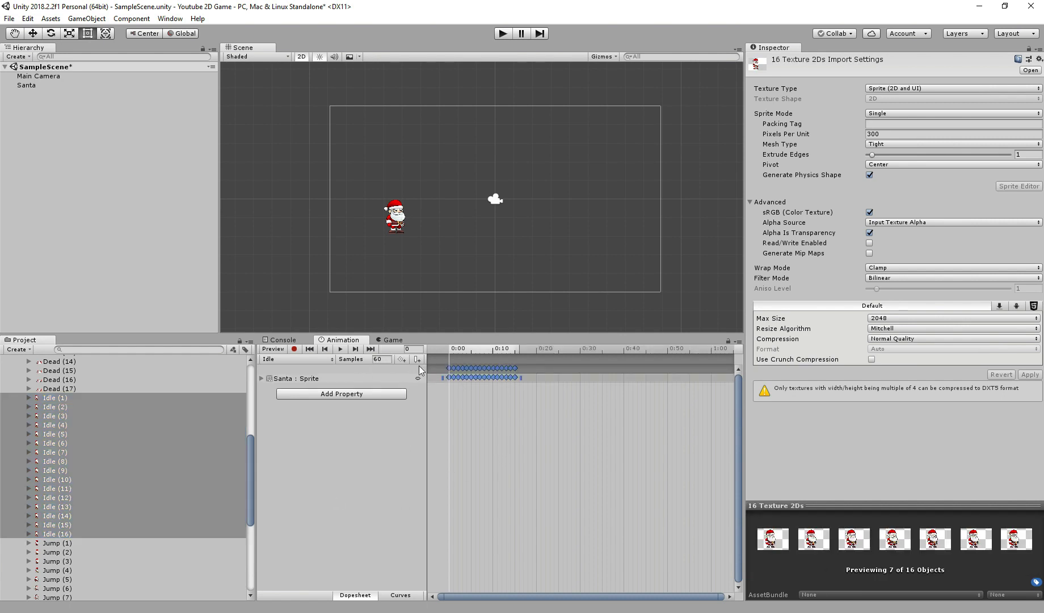
# Preview the Idle clip and change its Samples from 60 to 20
pyautogui.click(339, 349)
pyautogui.scroll(4, 395, 233)
pyautogui.scroll(2, 377, 278)
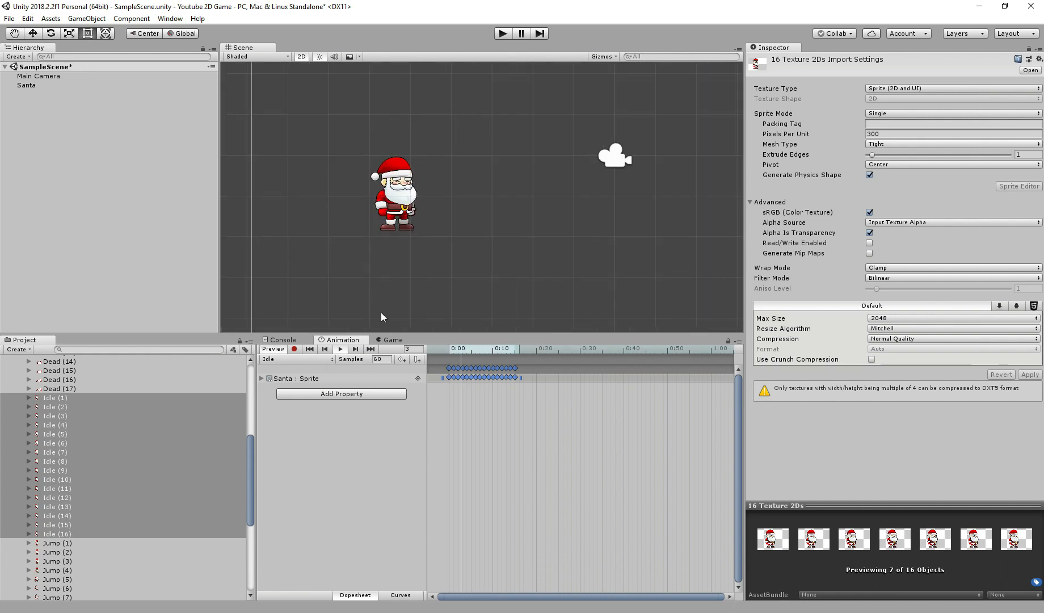
pyautogui.click(381, 359)
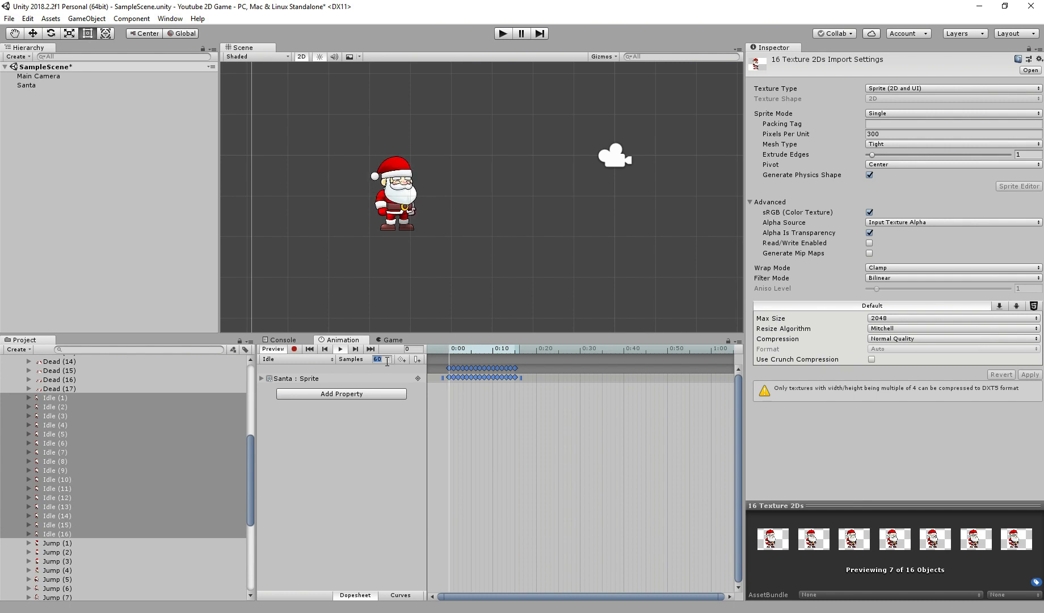
pyautogui.write('20')
pyautogui.press('Return')
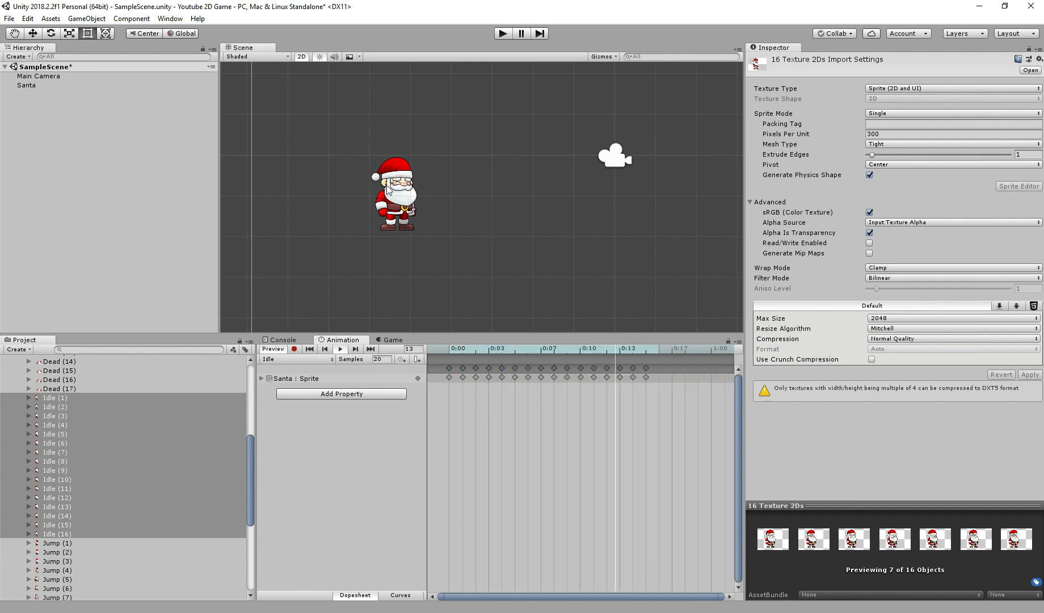
pyautogui.scroll(3, 391, 301)
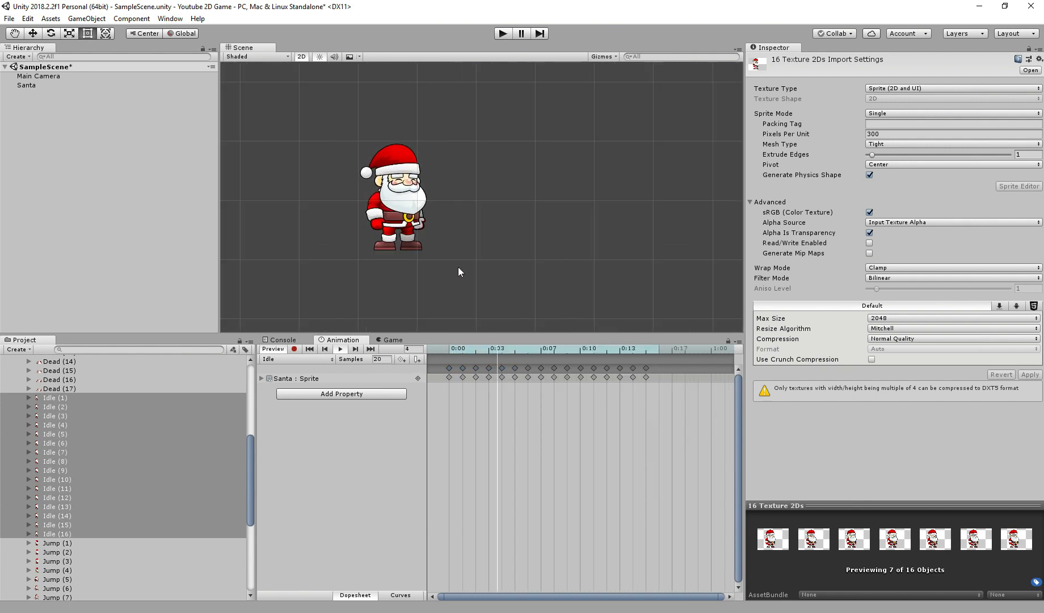
# Create a new animation clip for Santa named Jump
pyautogui.click(311, 362)
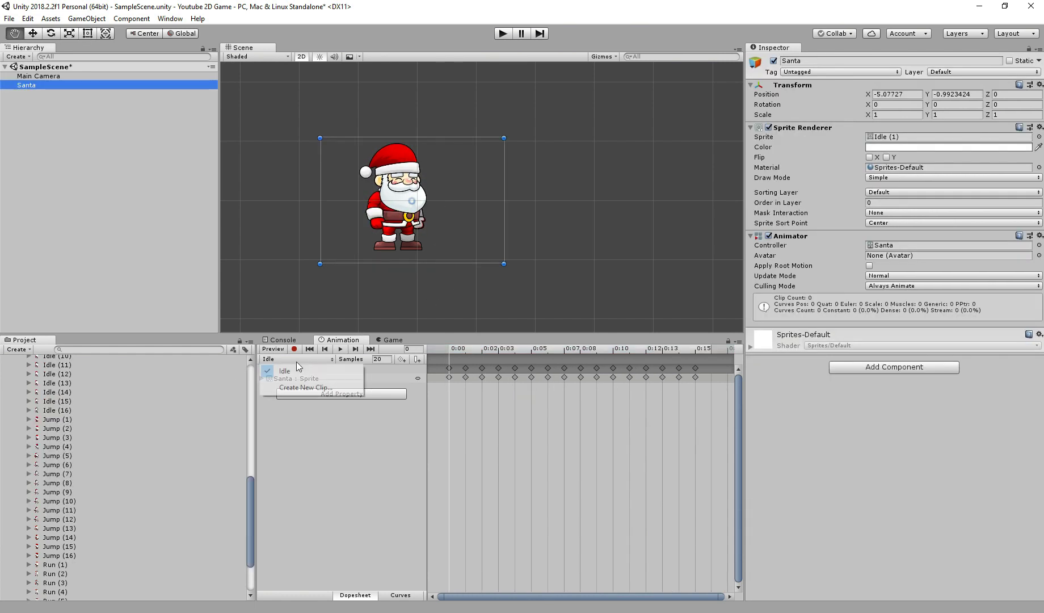
pyautogui.click(310, 388)
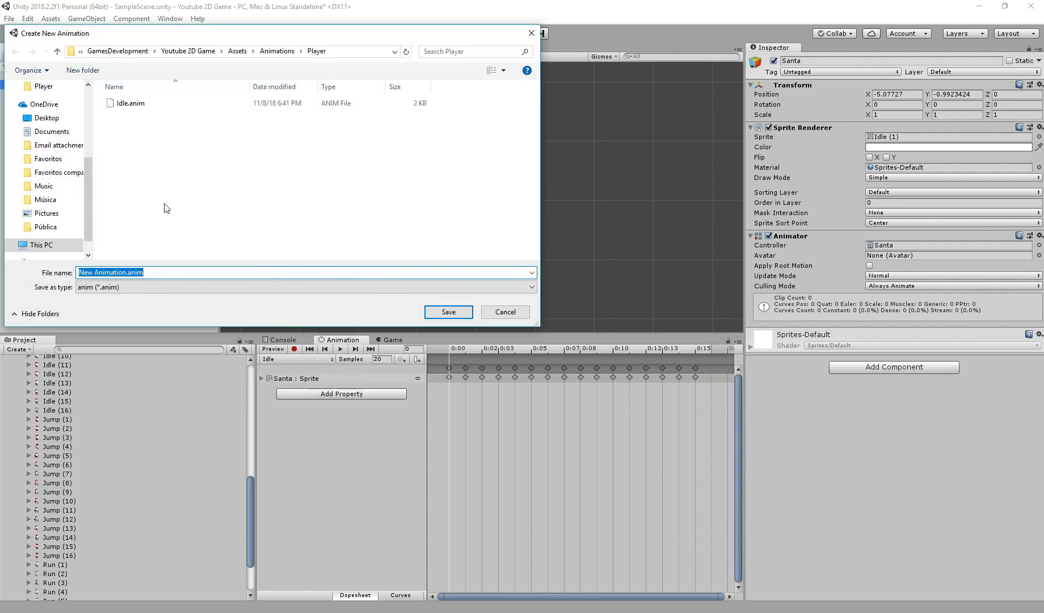
pyautogui.write('Jump')
pyautogui.press('Return')
# Add sprites Jump (1) through Jump (16) as keyframes, preview, and set Samples to 23
pyautogui.click(63, 428)
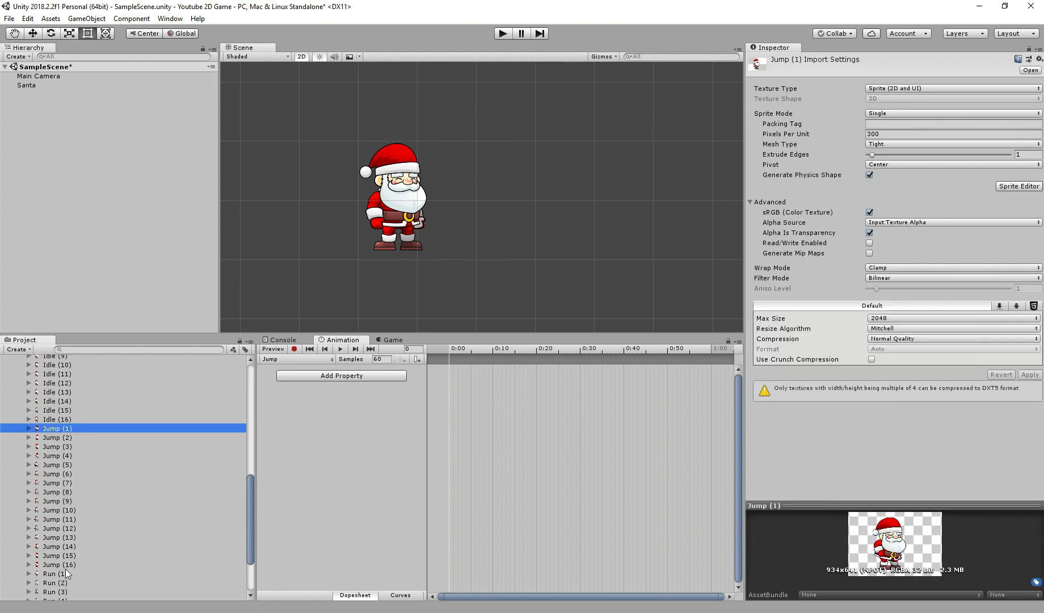
pyautogui.keyDown('shift'); pyautogui.click(66, 565); pyautogui.keyUp('shift')
pyautogui.moveTo(65, 564); pyautogui.dragTo(476, 434)
pyautogui.click(341, 349)
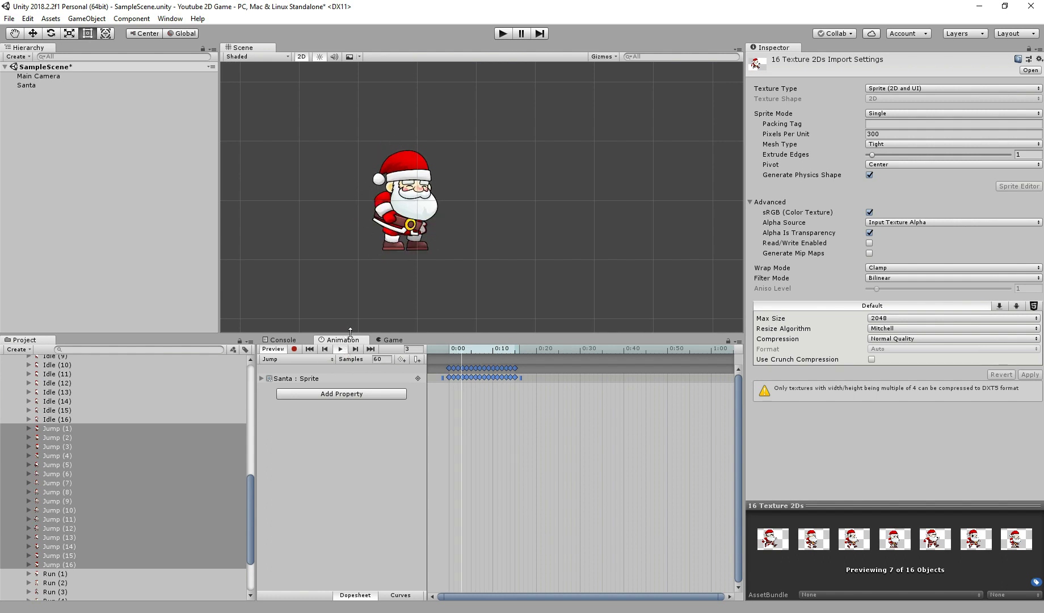
pyautogui.click(381, 361)
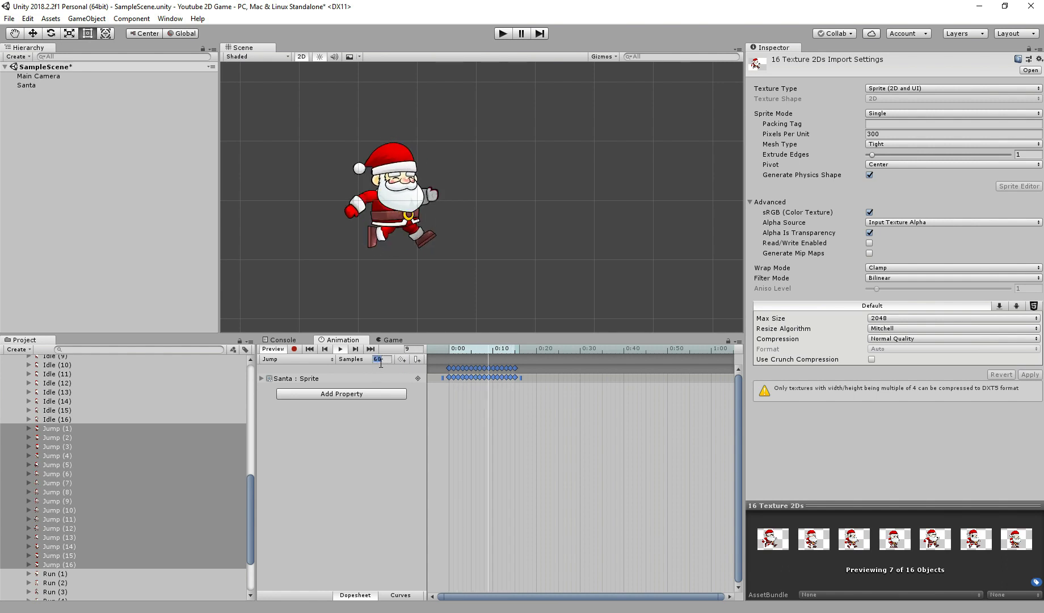
pyautogui.write('23')
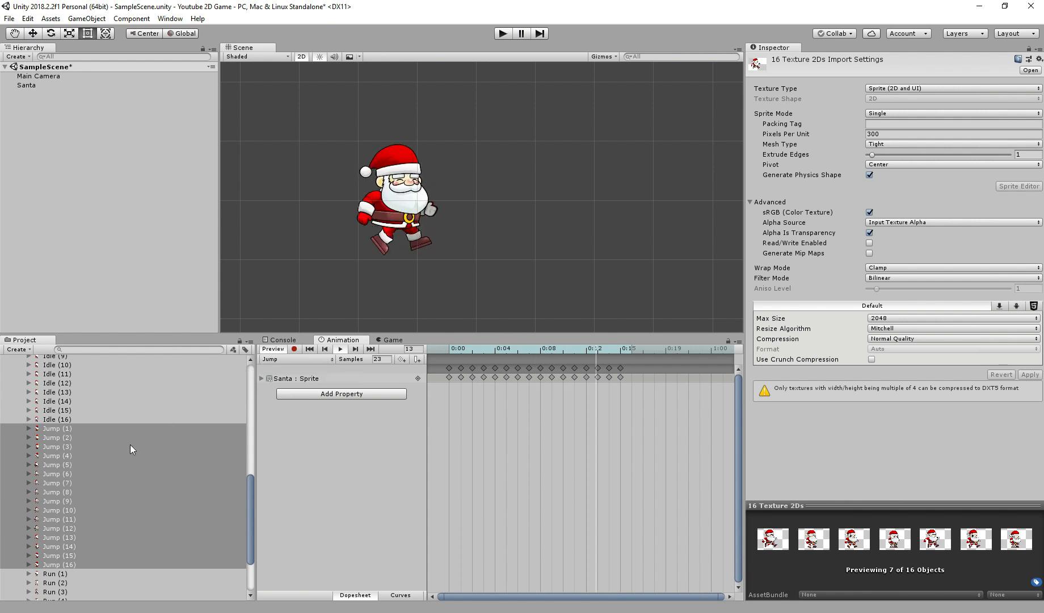
# Create a Dead clip and fill it with the Dead sprites through Dead (17)
pyautogui.click(339, 352)
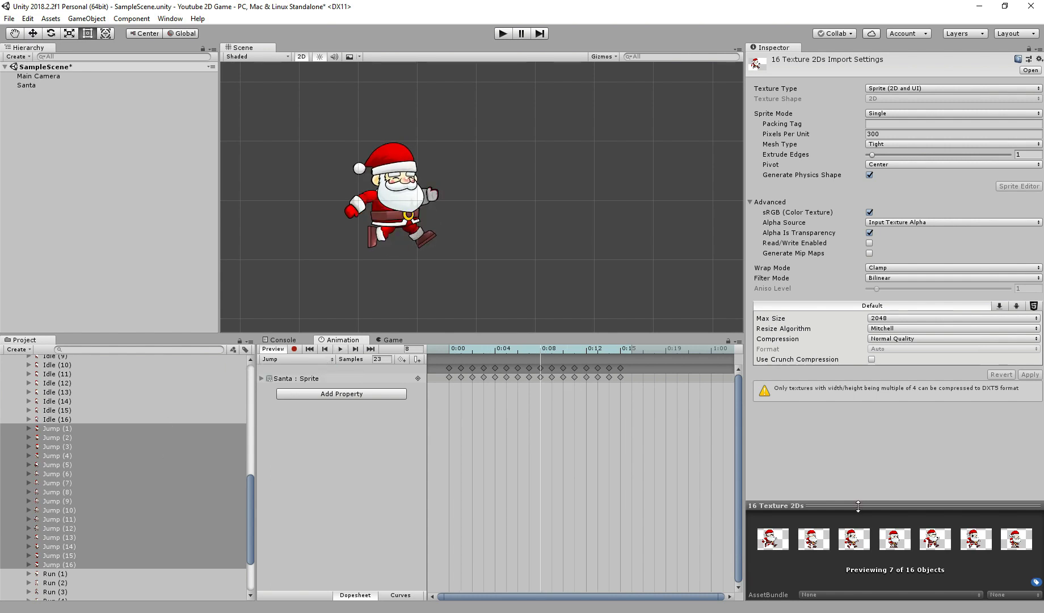
pyautogui.click(295, 359)
pyautogui.click(300, 404)
pyautogui.write('Dead')
pyautogui.press('Return')
pyautogui.click(51, 437)
pyautogui.keyDown('shift'); pyautogui.click(60, 582); pyautogui.keyUp('shift')
pyautogui.moveTo(59, 573); pyautogui.dragTo(454, 397)
pyautogui.press('space')
# Create a Run clip from the 11 Run sprites and set its sample rate to 23
pyautogui.click(274, 359)
pyautogui.click(318, 413)
pyautogui.write('Run')
pyautogui.press('Return')
pyautogui.scroll(-10, 54, 493)
pyautogui.click(54, 496)
pyautogui.keyDown('shift'); pyautogui.click(54, 587); pyautogui.keyUp('shift')
pyautogui.moveTo(109, 555); pyautogui.dragTo(454, 368)
pyautogui.moveTo(341, 359); pyautogui.dragTo(306, 360)
# Review the Dead, Idle, Jump and Run clip assets and select the Santa animator controller
pyautogui.click(298, 359)
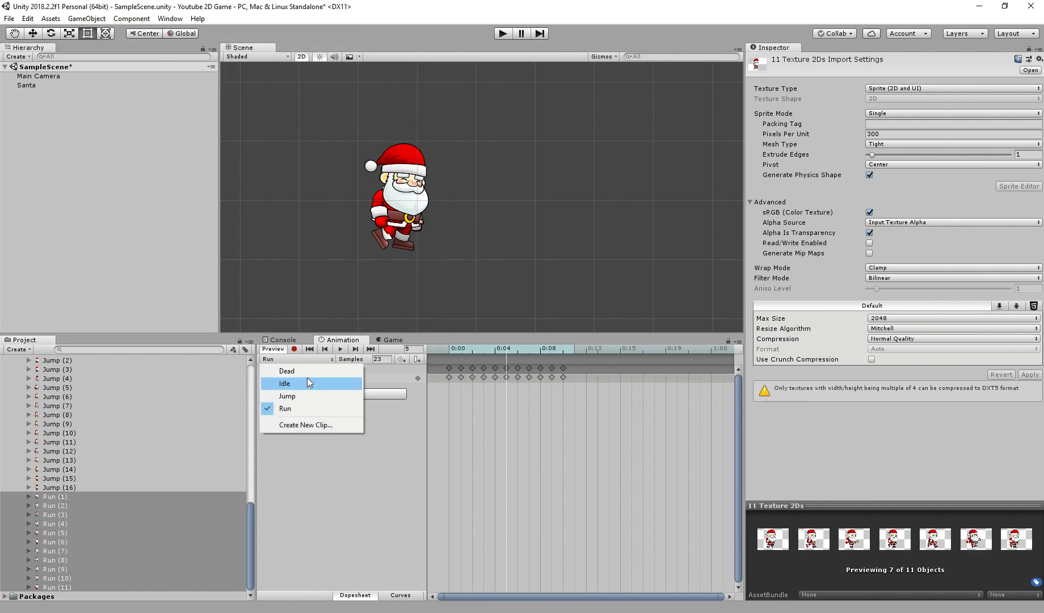
pyautogui.click(225, 407)
pyautogui.scroll(15, 252, 387)
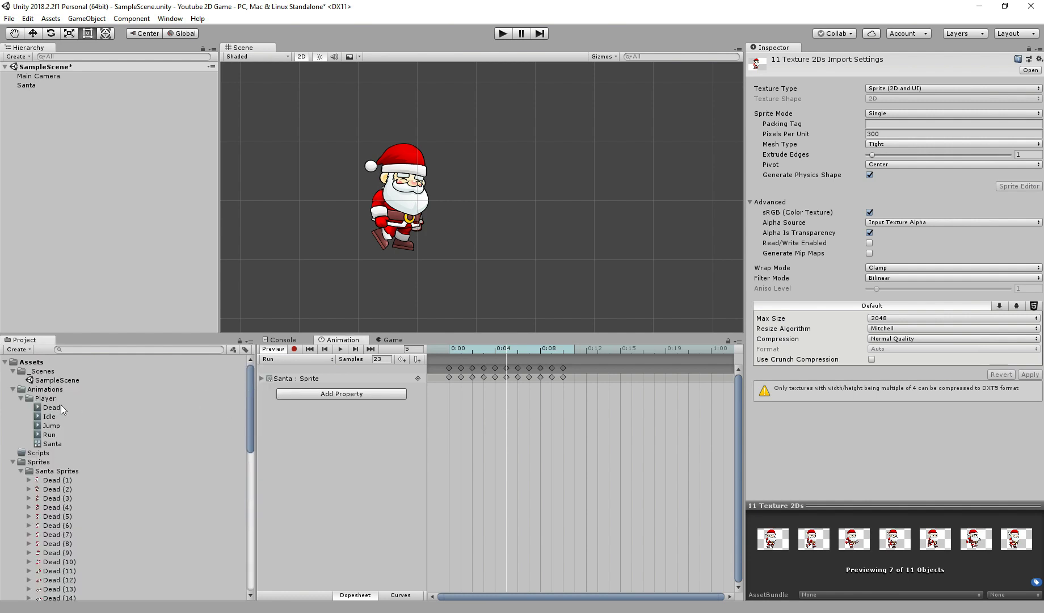
pyautogui.click(60, 406)
pyautogui.click(52, 416)
pyautogui.click(53, 425)
pyautogui.click(54, 435)
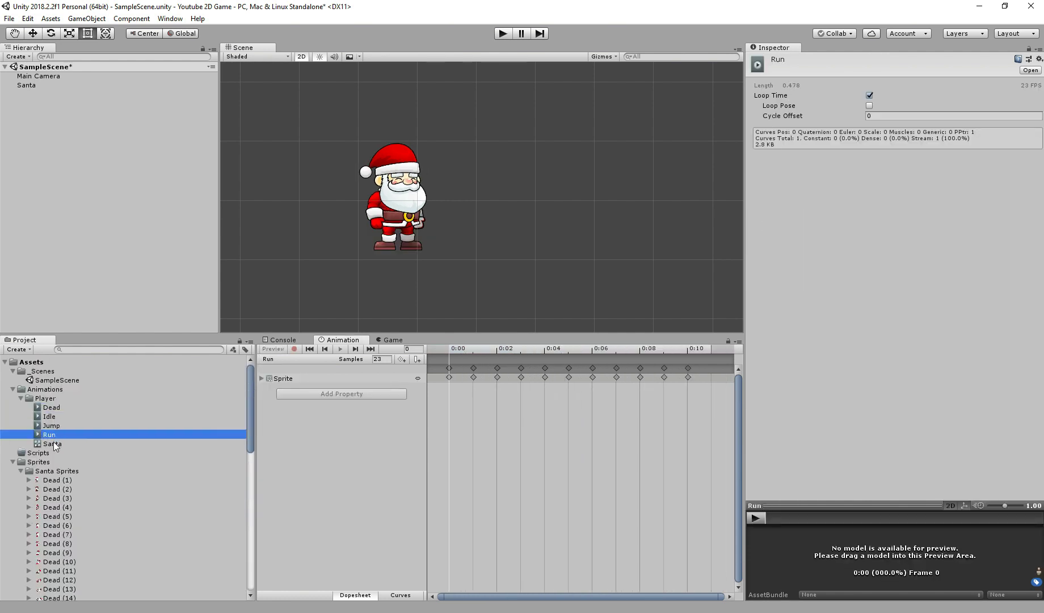
pyautogui.click(52, 443)
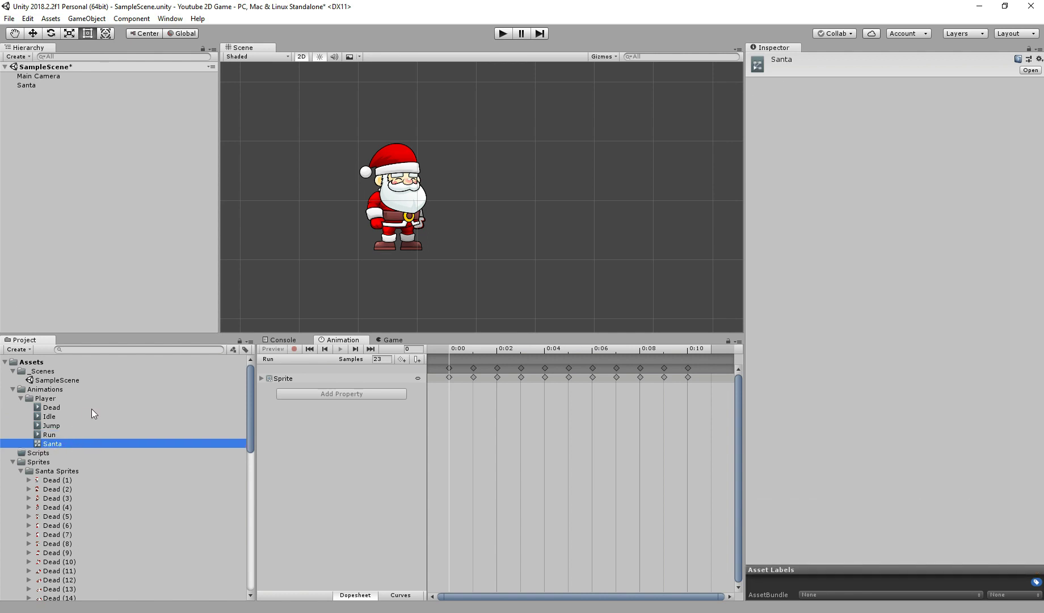
pyautogui.click(172, 19)
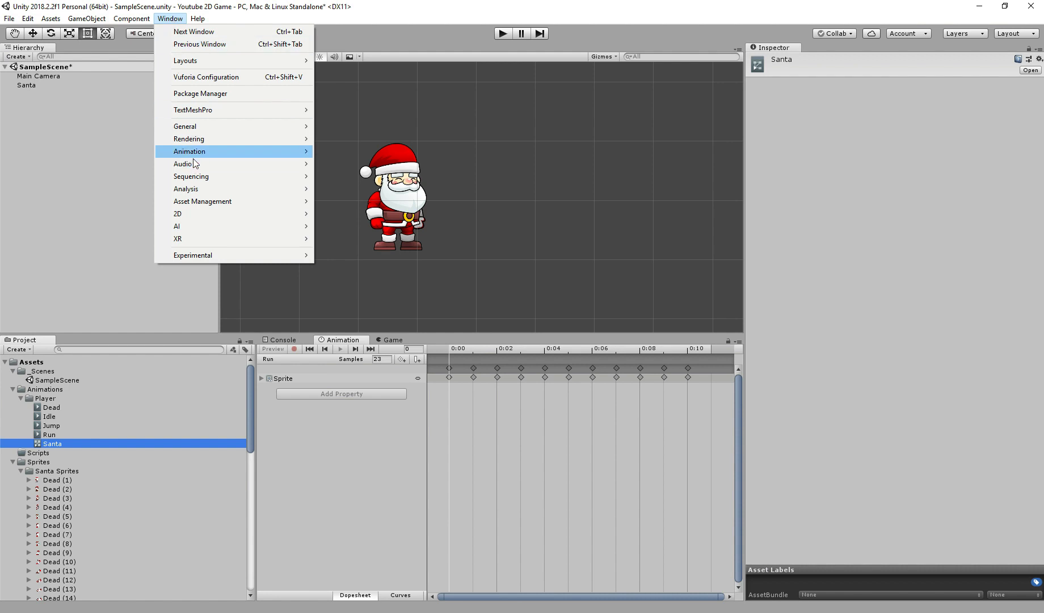
# Open Santa's controller in the Animator, rearrange the states, and inspect Idle's default transition
pyautogui.moveTo(210, 151)
pyautogui.click(351, 164)
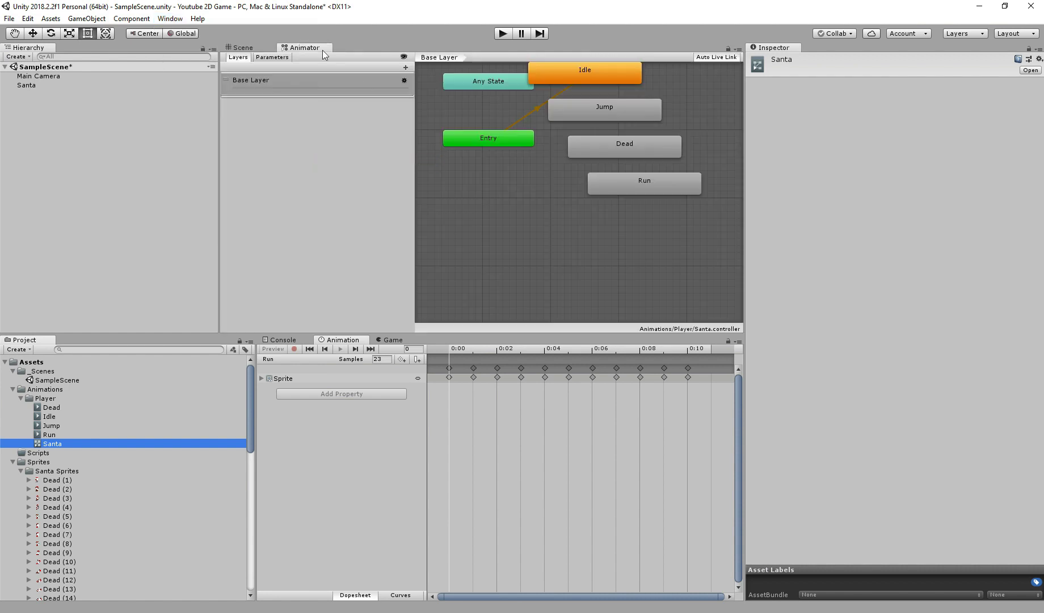
pyautogui.moveTo(578, 205); pyautogui.dragTo(526, 251, button='middle')
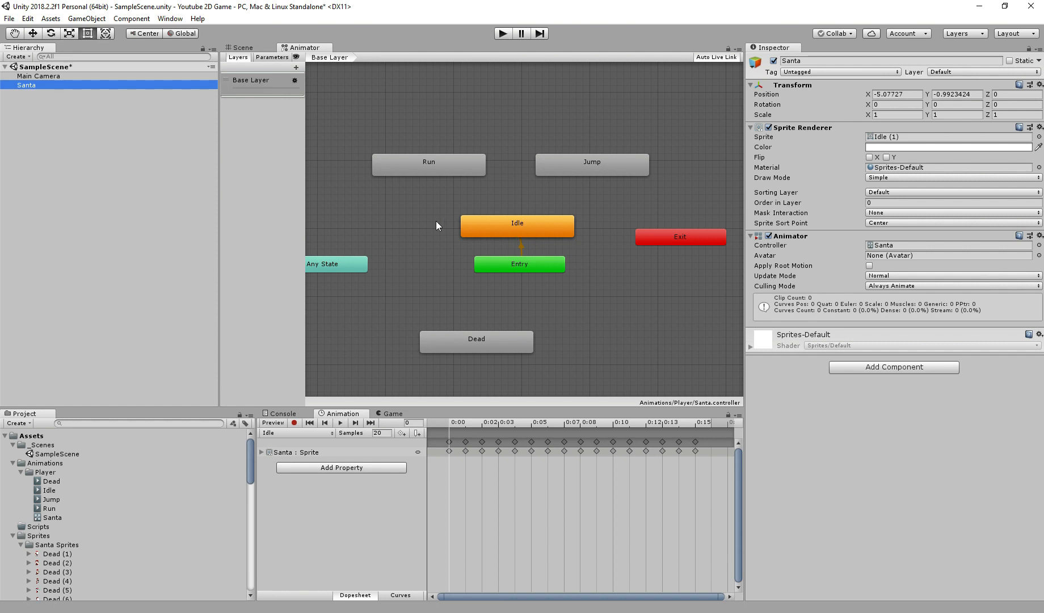
pyautogui.click(522, 230)
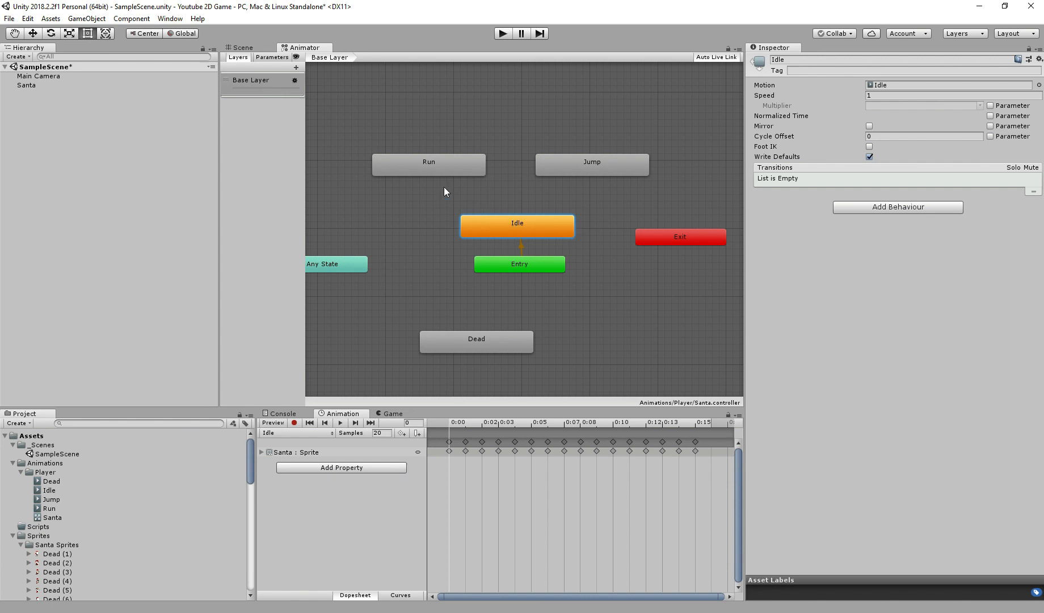
pyautogui.click(520, 247)
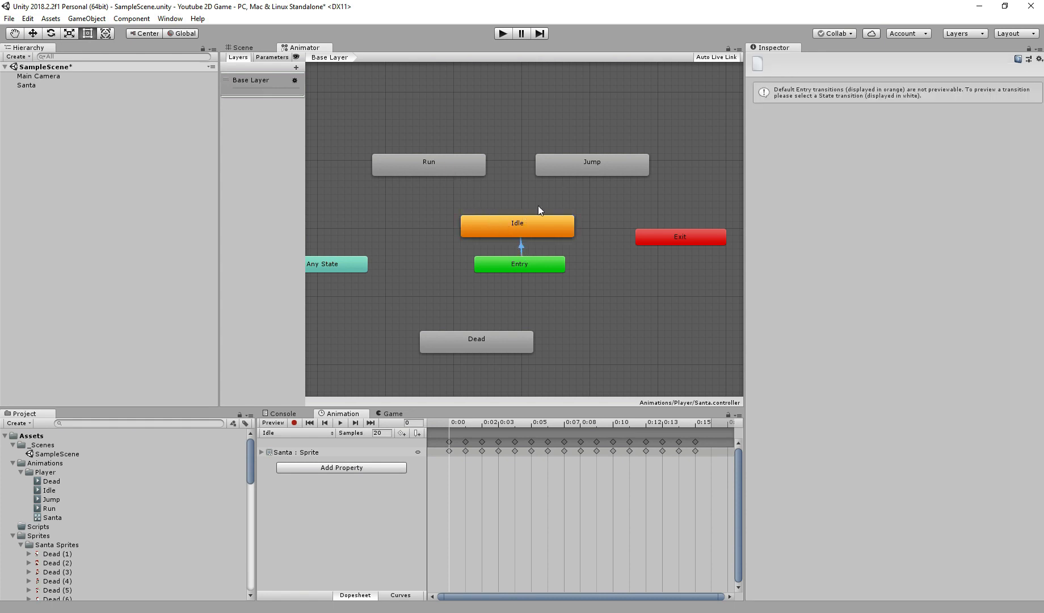
# Add a transition from the Idle state to the Run state
pyautogui.rightClick(503, 225)
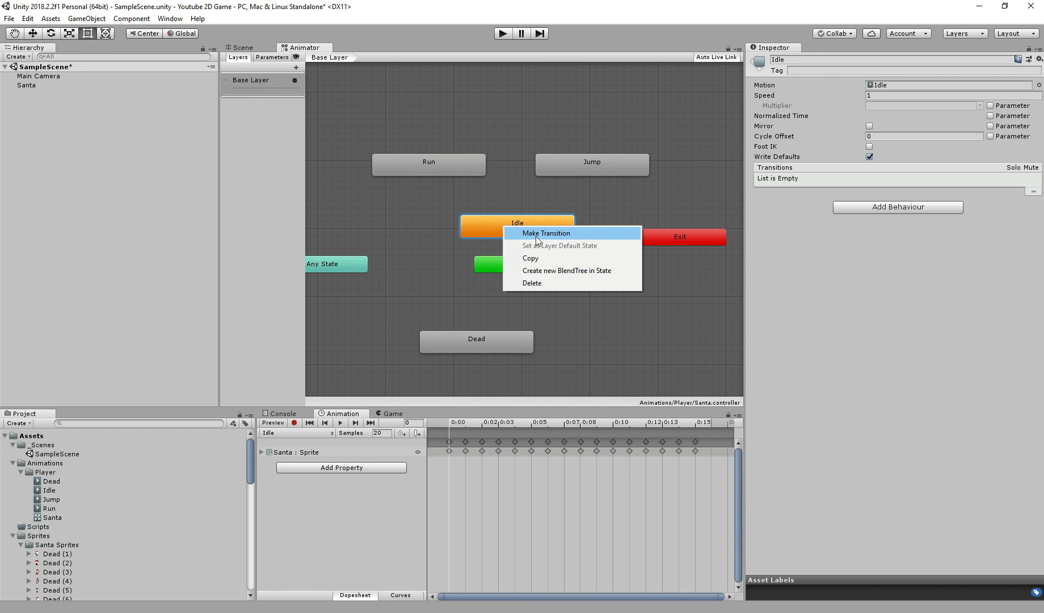
pyautogui.click(535, 235)
pyautogui.click(456, 166)
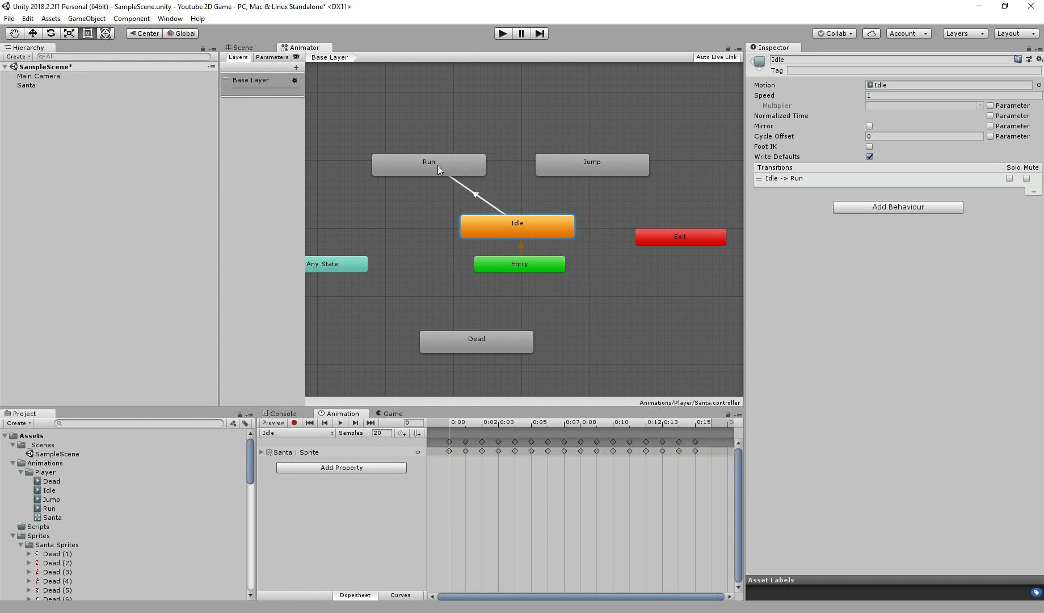
pyautogui.rightClick(430, 164)
pyautogui.click(497, 196)
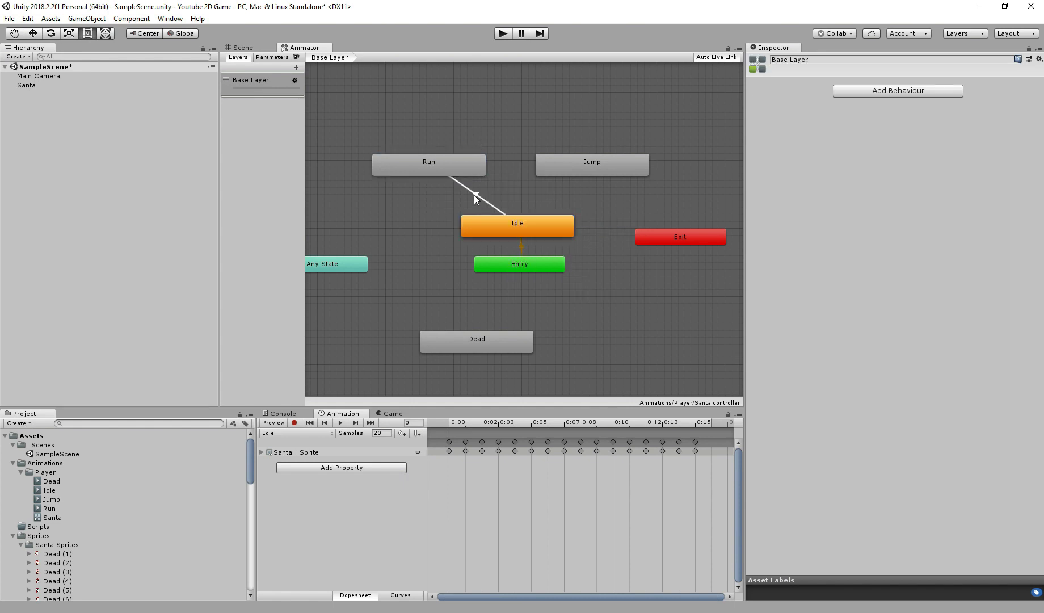
pyautogui.click(473, 191)
# Add a transition from the Run state to the Jump state
pyautogui.click(435, 170)
pyautogui.rightClick(435, 170)
pyautogui.click(459, 175)
pyautogui.click(558, 170)
# Link Idle and Jump with transitions both ways and finish the remaining link
pyautogui.rightClick(546, 224)
pyautogui.click(570, 230)
pyautogui.click(589, 165)
pyautogui.rightClick(590, 166)
pyautogui.click(612, 171)
pyautogui.click(546, 227)
pyautogui.click(392, 281)
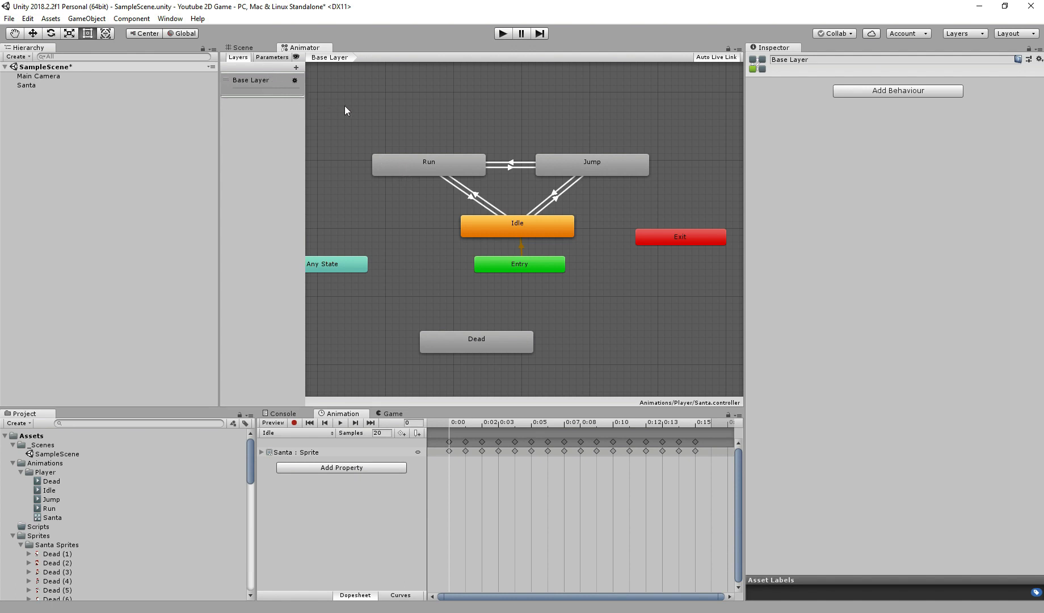
# Add a Float parameter named Movement to the controller
pyautogui.click(272, 57)
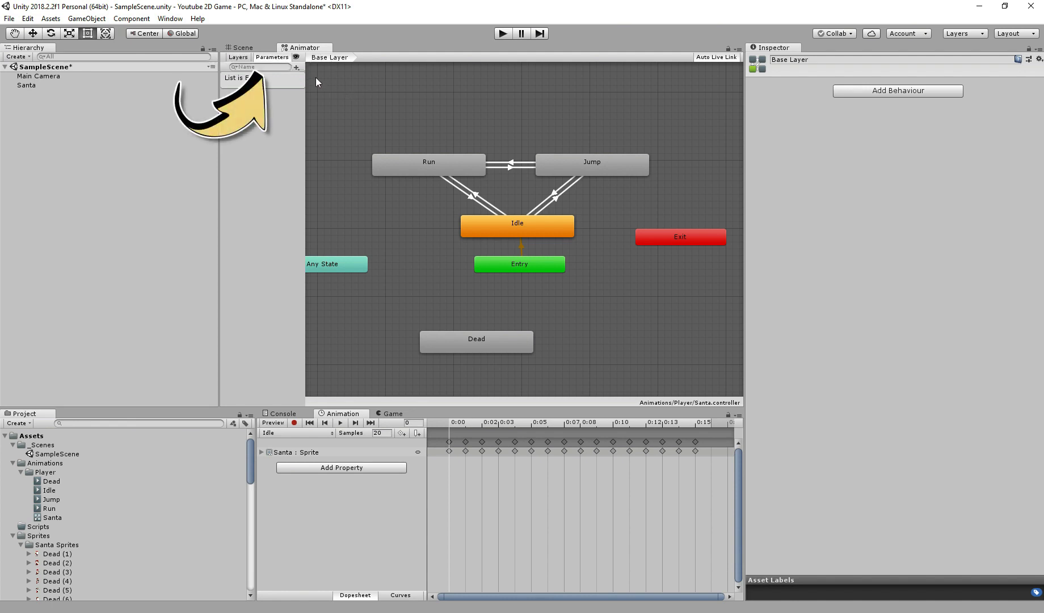
pyautogui.click(296, 66)
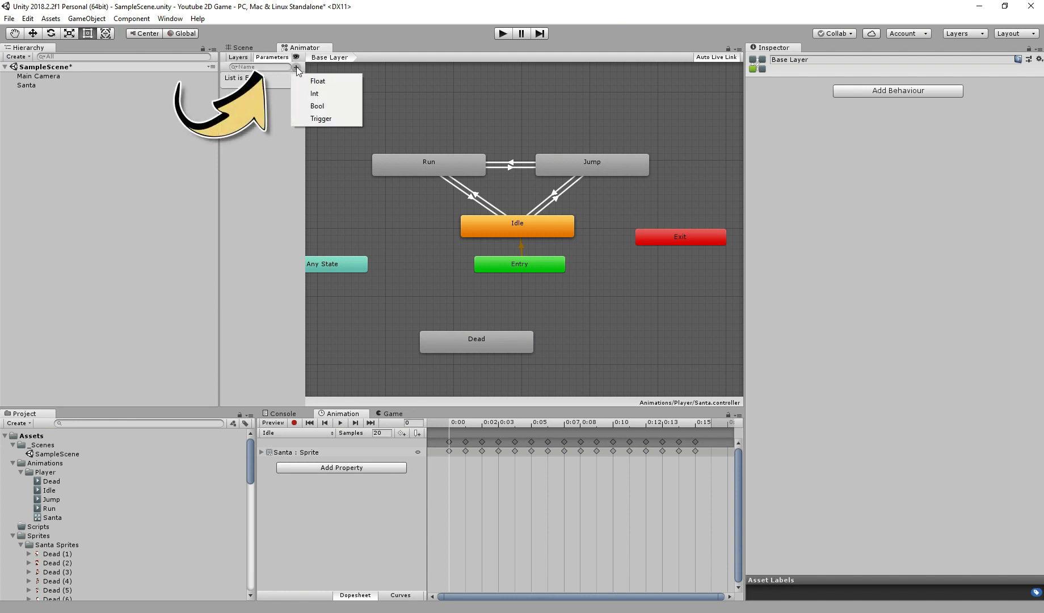
pyautogui.click(323, 83)
pyautogui.write('Movement')
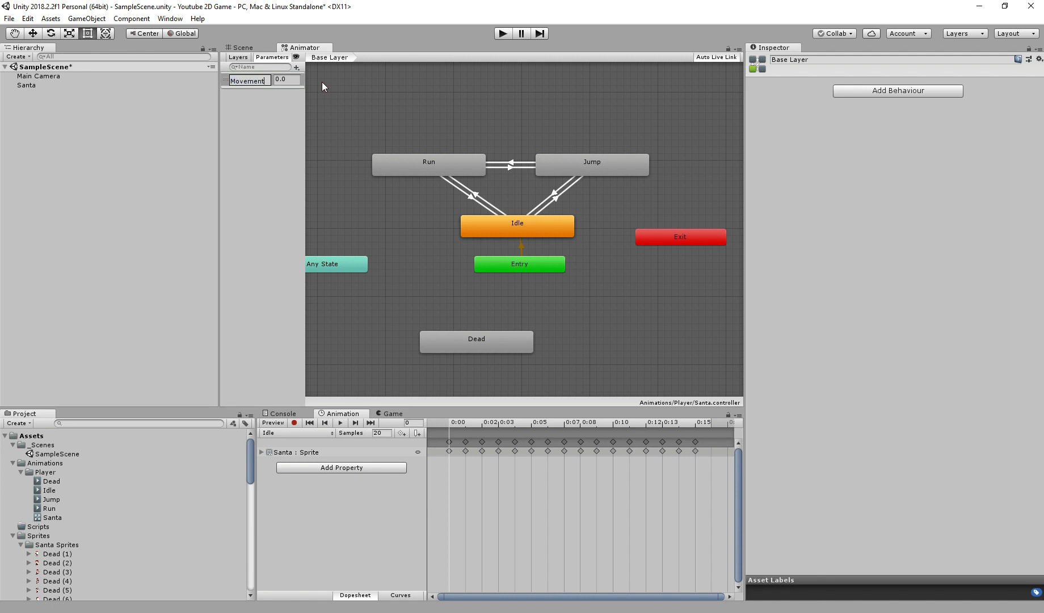
pyautogui.press('Return')
# Add a Bool parameter named isJumping
pyautogui.click(296, 66)
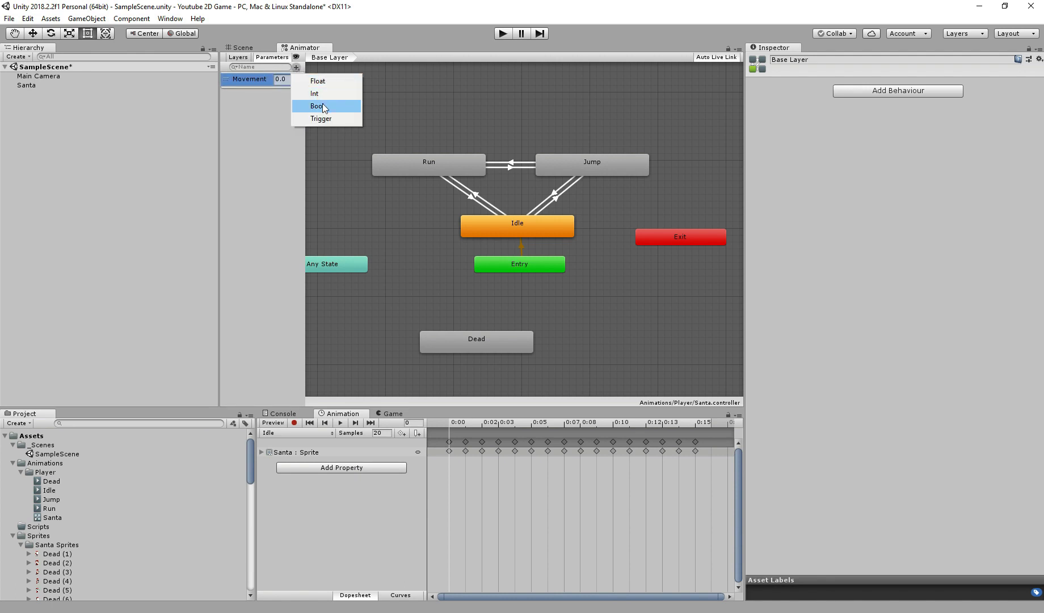
pyautogui.click(322, 105)
pyautogui.write('isJumping')
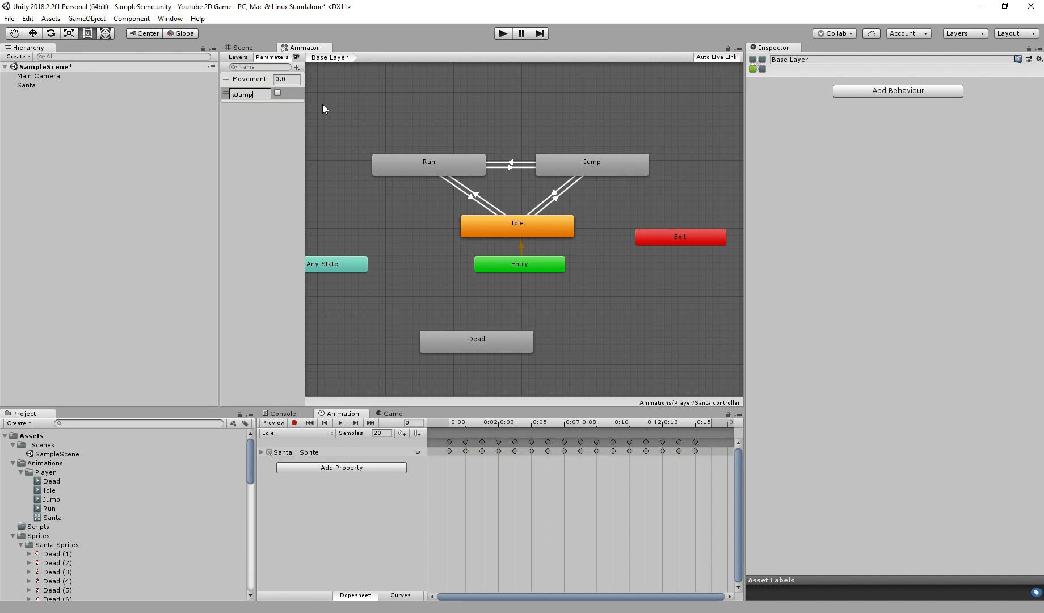
pyautogui.press('Return')
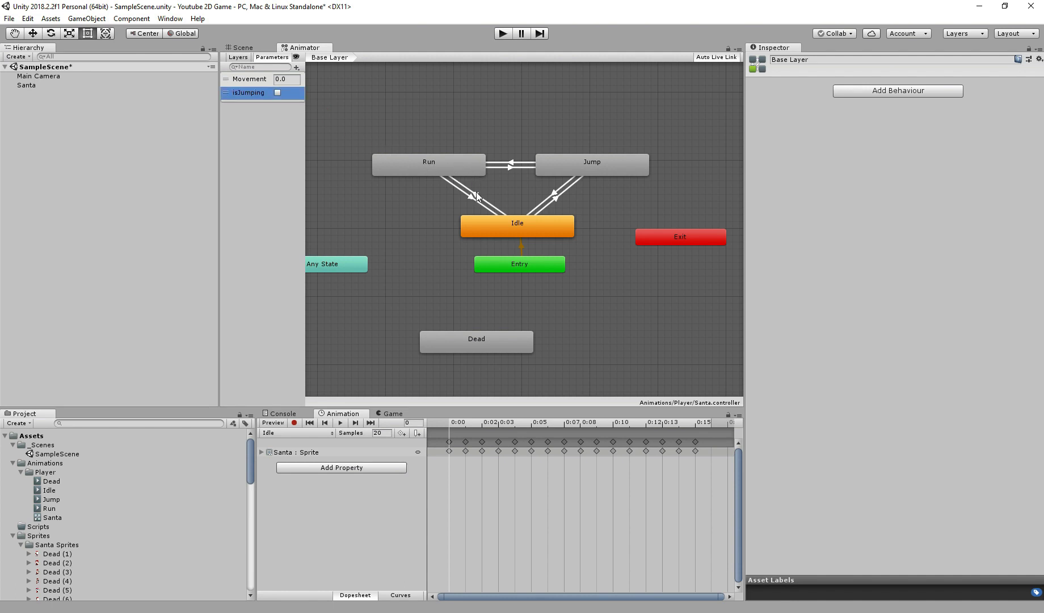
# Give the Idle-to-Run transition a Movement Greater than 0.1 condition
pyautogui.click(477, 196)
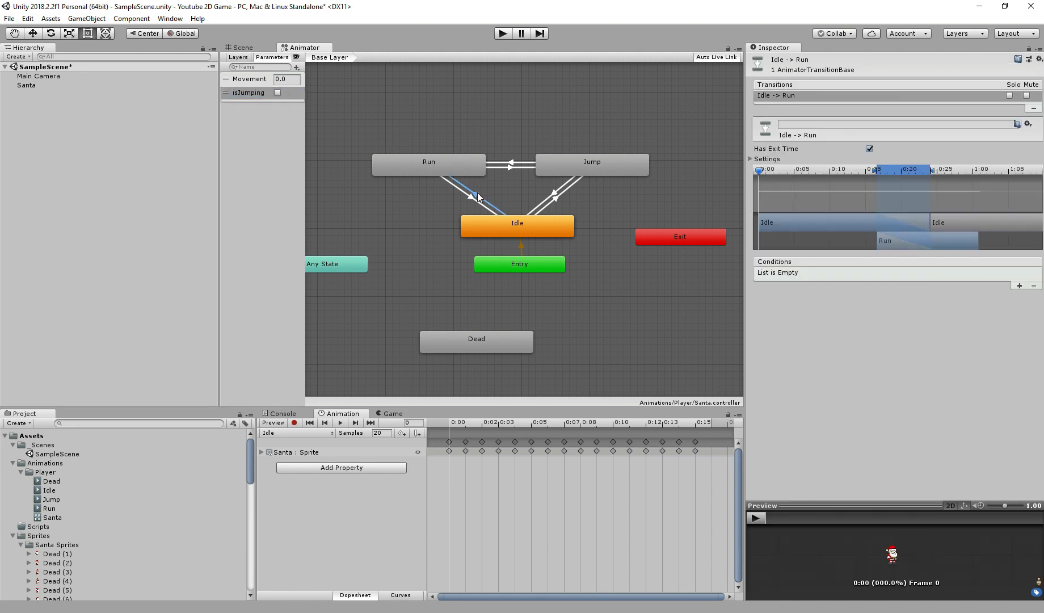
pyautogui.click(1020, 286)
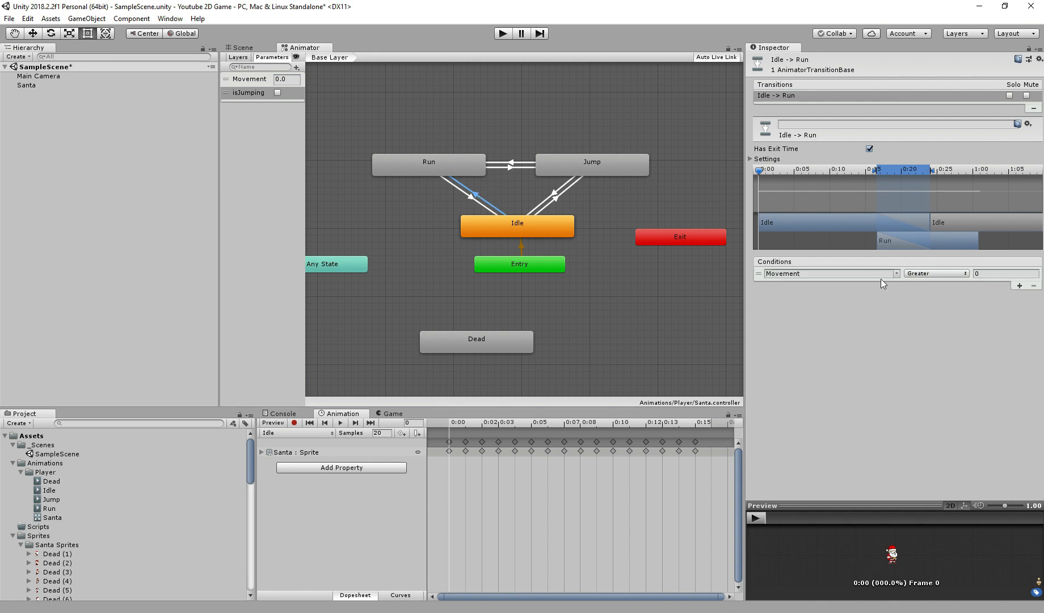
pyautogui.click(990, 274)
pyautogui.write('.')
pyautogui.press('BackSpace')
pyautogui.write('0.1')
# Turn off Has Exit Time and Fixed Duration on the Idle-to-Run transition
pyautogui.click(868, 149)
pyautogui.click(750, 158)
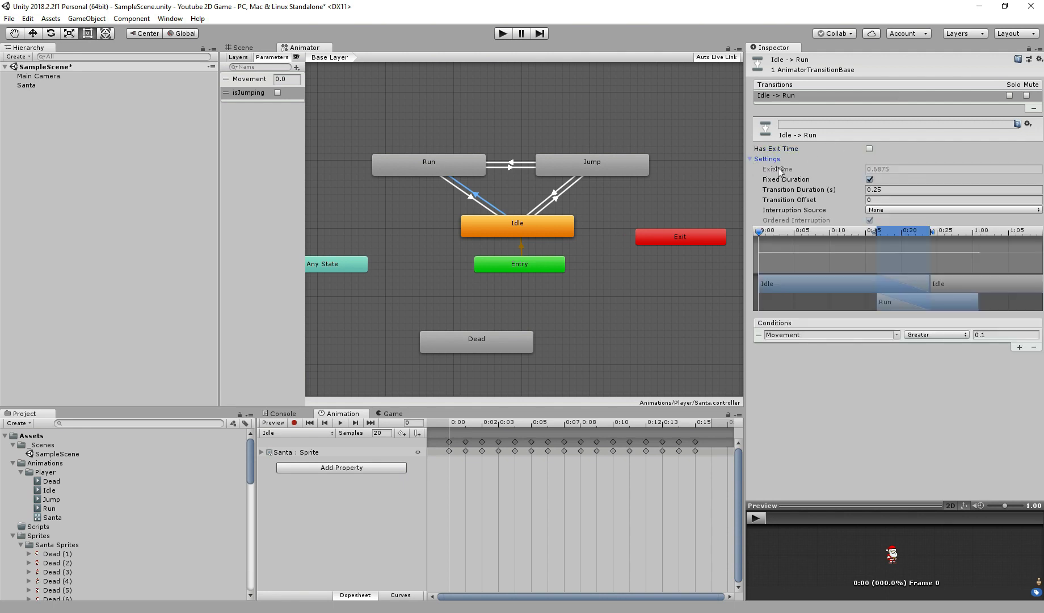
pyautogui.click(868, 179)
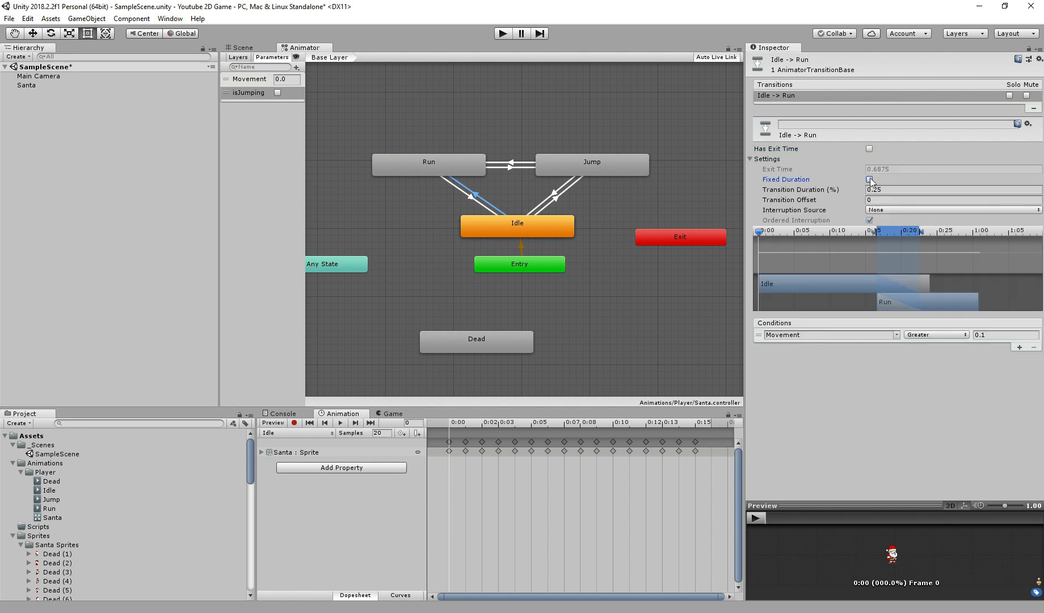
# Add a Movement Less than 0.1 condition to the Run-to-Idle transition
pyautogui.click(471, 199)
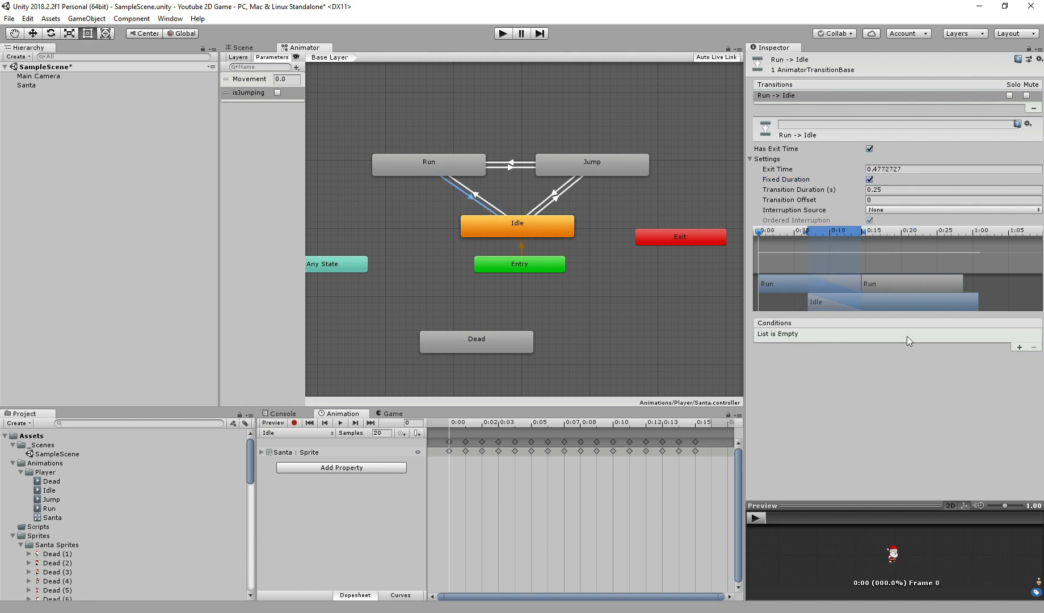
pyautogui.click(1019, 347)
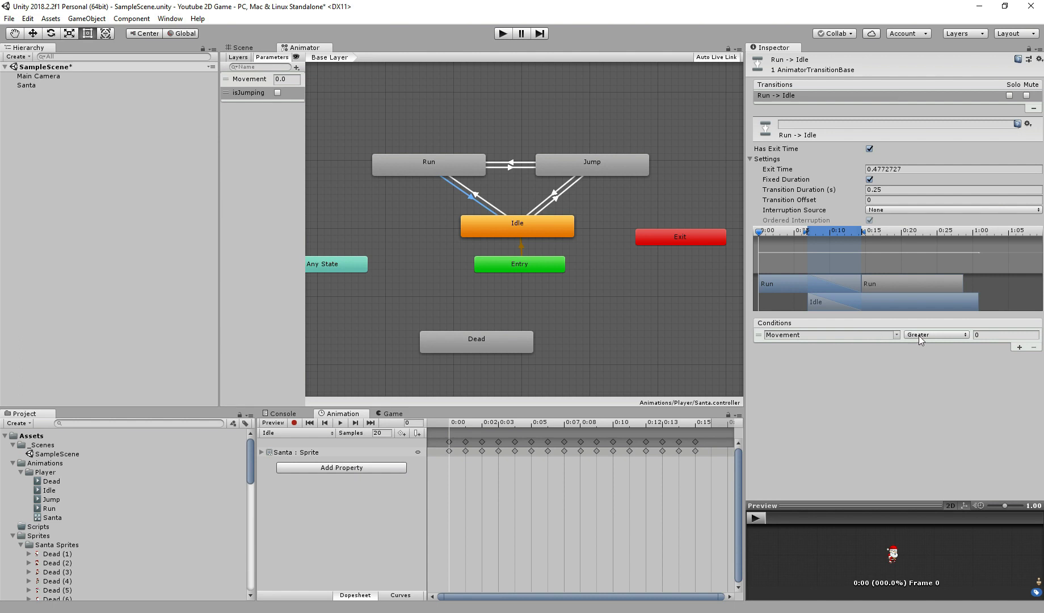
pyautogui.click(919, 335)
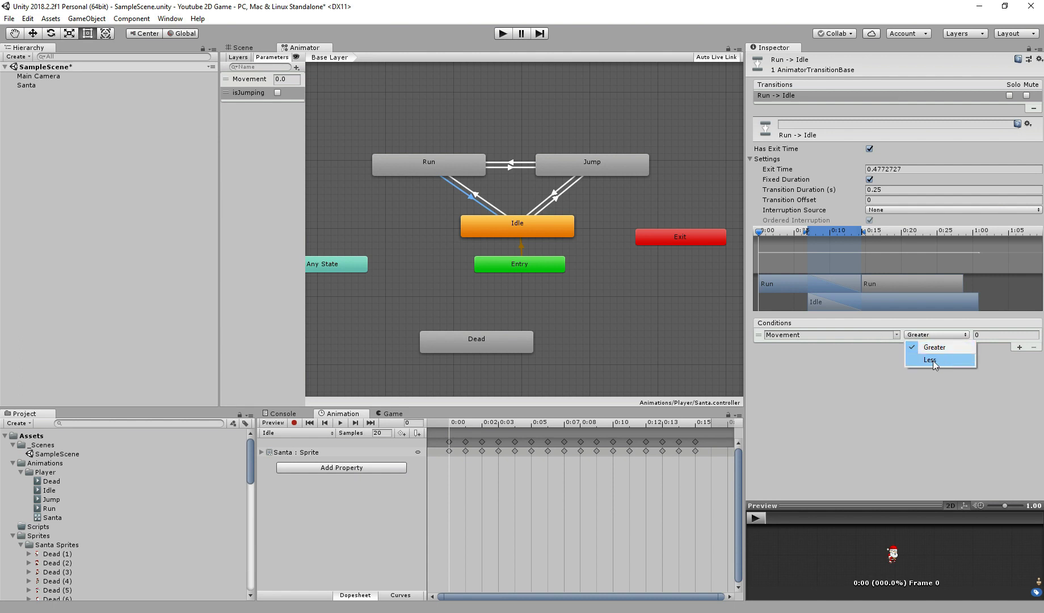
pyautogui.click(932, 360)
pyautogui.click(976, 335)
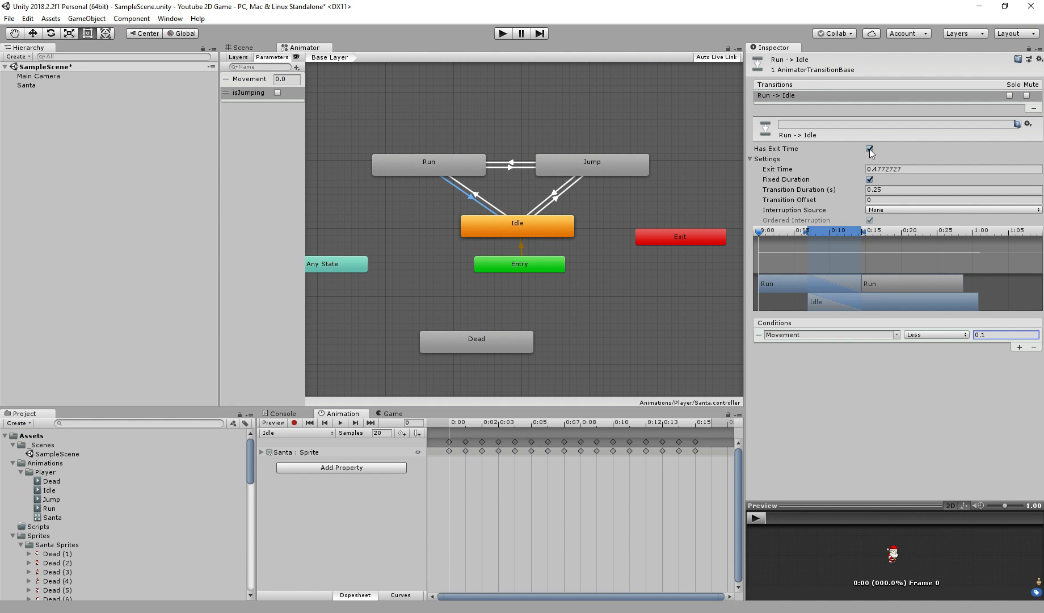
pyautogui.click(555, 196)
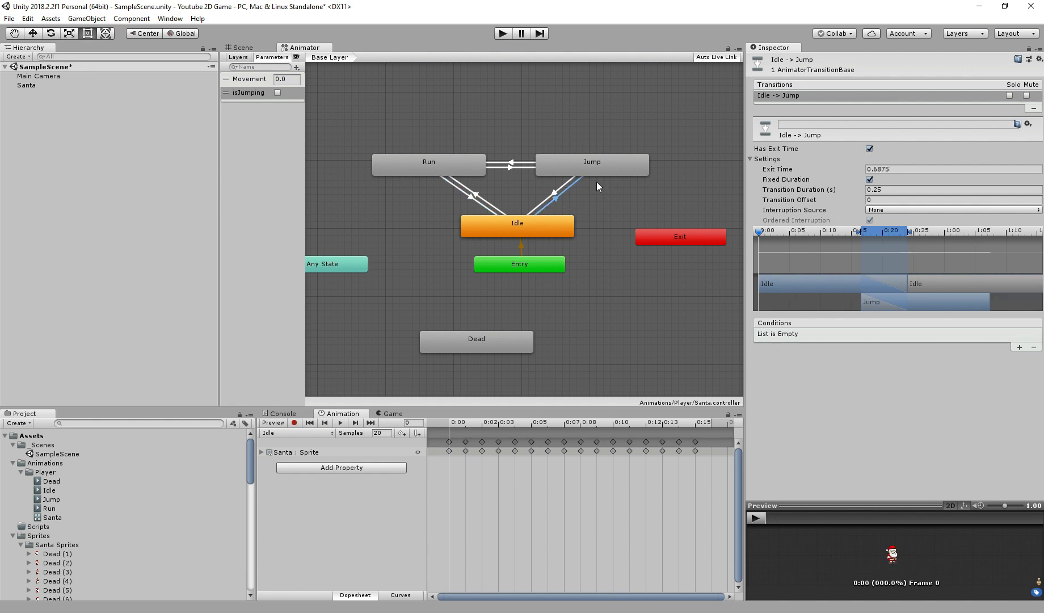
# Add an isJumping true condition to the Idle-to-Jump transition
pyautogui.click(1019, 347)
pyautogui.click(896, 335)
pyautogui.click(928, 359)
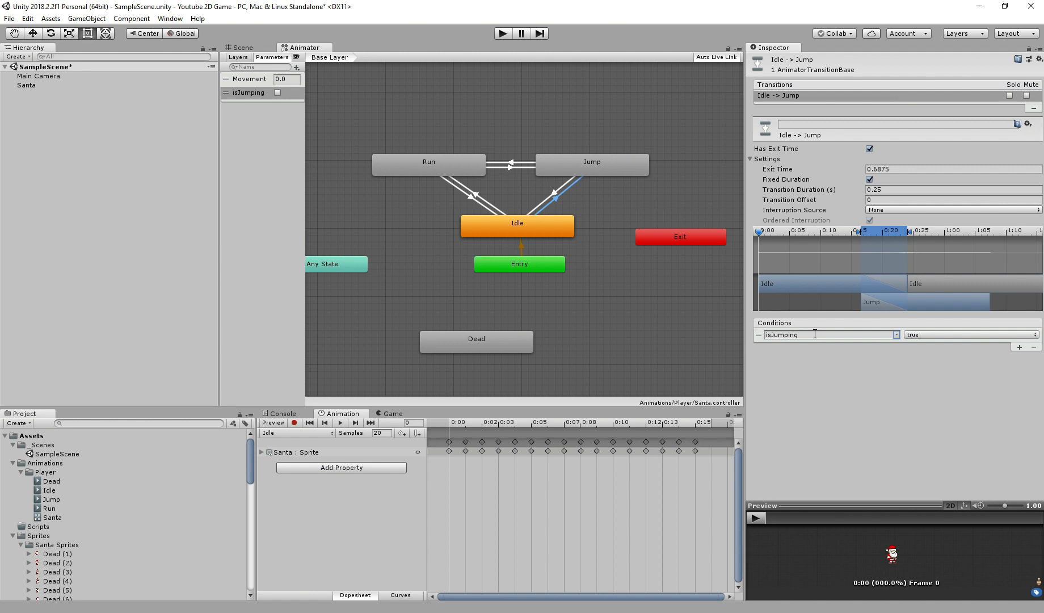
# Turn off Has Exit Time and Fixed Duration on the Idle-to-Jump transition
pyautogui.click(869, 149)
pyautogui.click(869, 180)
pyautogui.click(558, 191)
# Give Jump-to-Idle an isJumping false condition and start editing the Movement threshold
pyautogui.click(1020, 346)
pyautogui.click(895, 336)
pyautogui.click(914, 359)
pyautogui.click(920, 333)
pyautogui.click(920, 359)
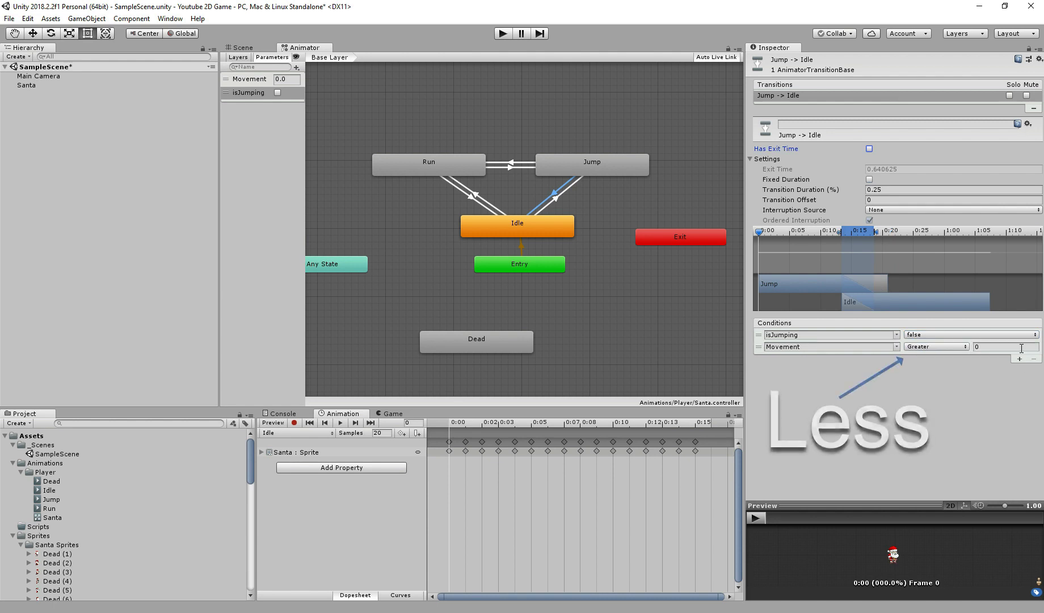
pyautogui.click(990, 347)
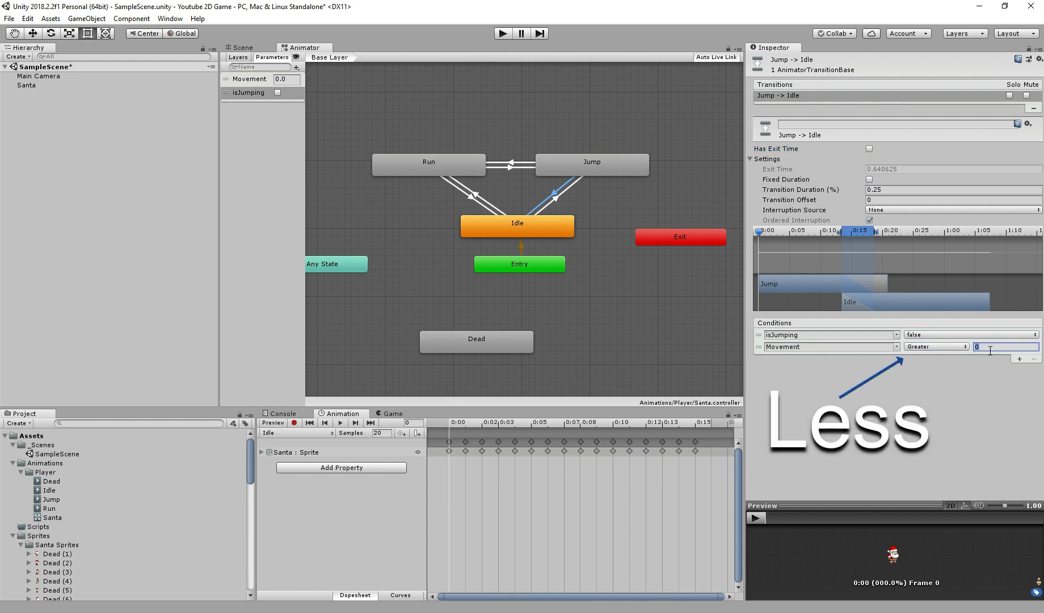
pyautogui.press('BackSpace')
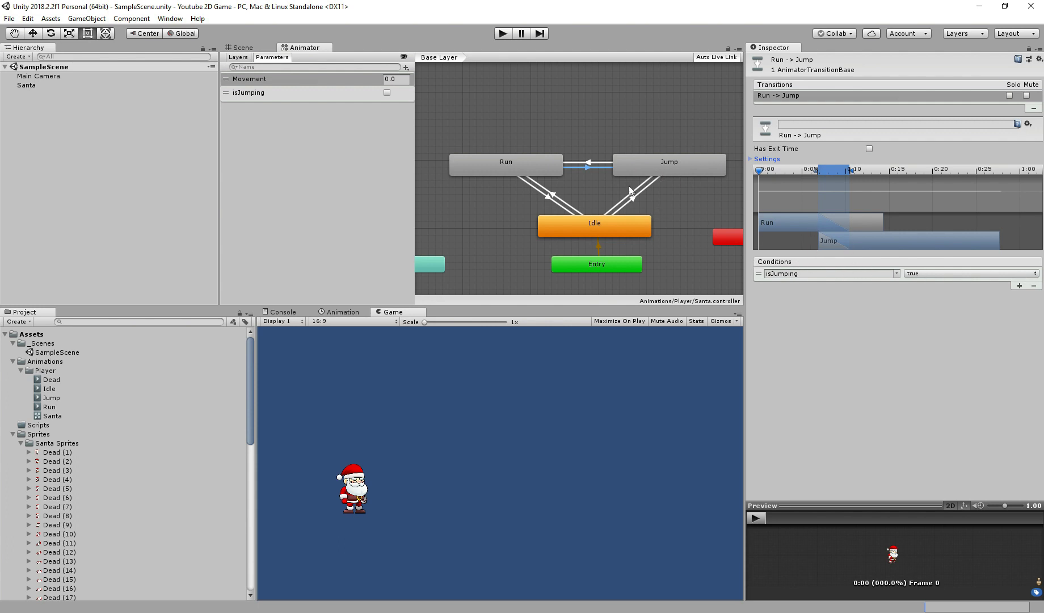
pyautogui.click(596, 163)
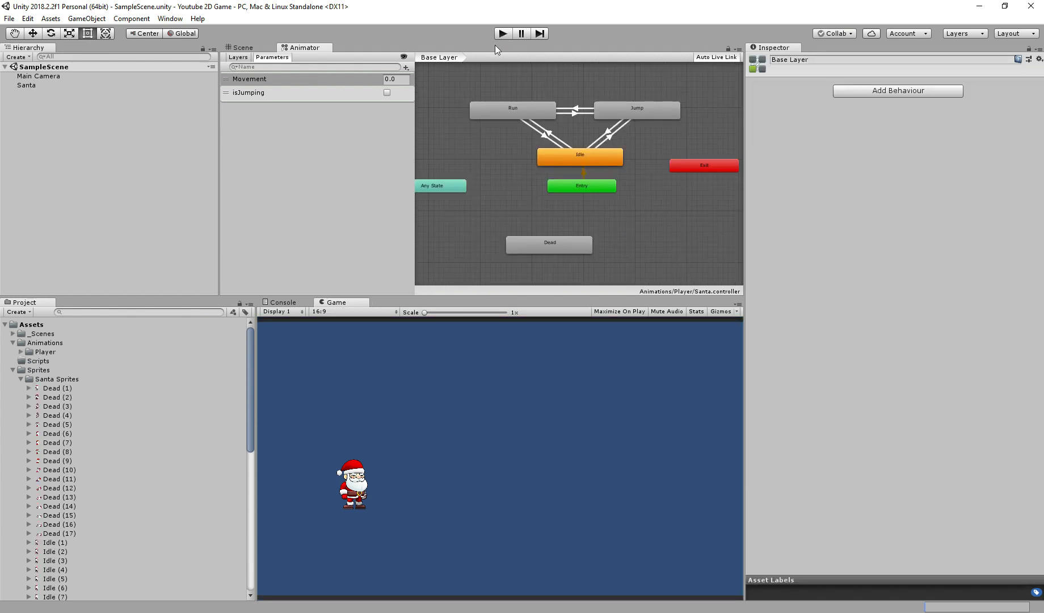
# Enter Play Mode, enlarge the Game view, and set Movement to 0.2, then 0
pyautogui.hotkey('ctrl', 'p')
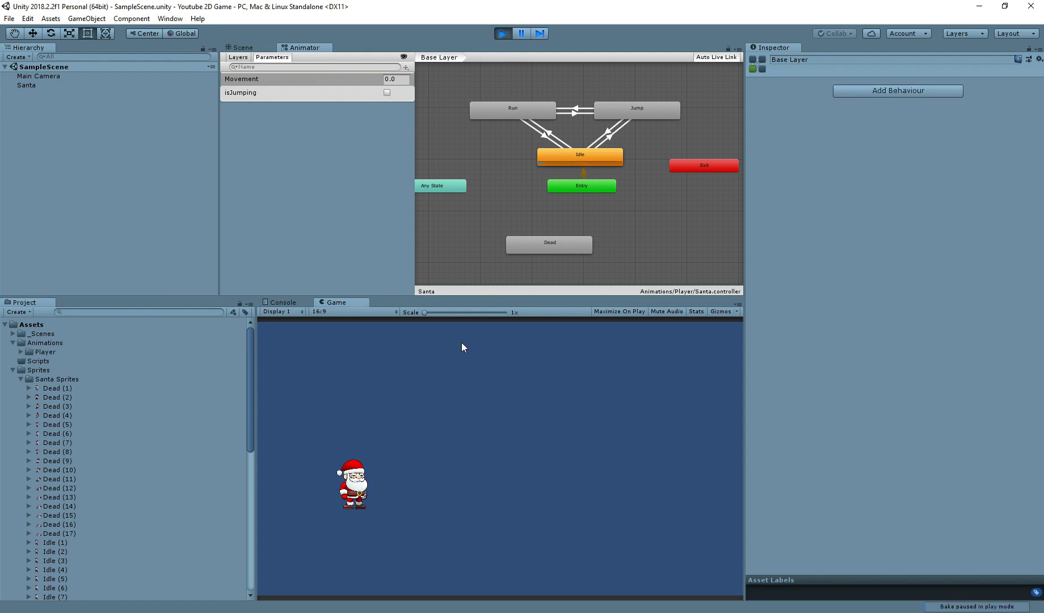
pyautogui.click(431, 312)
pyautogui.click(393, 78)
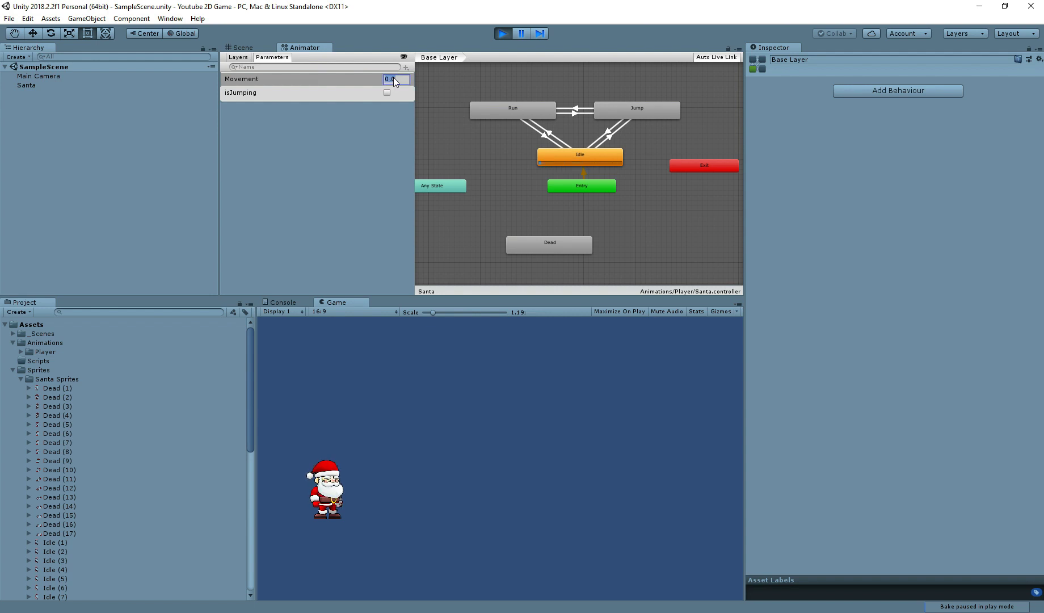
pyautogui.write('0.2')
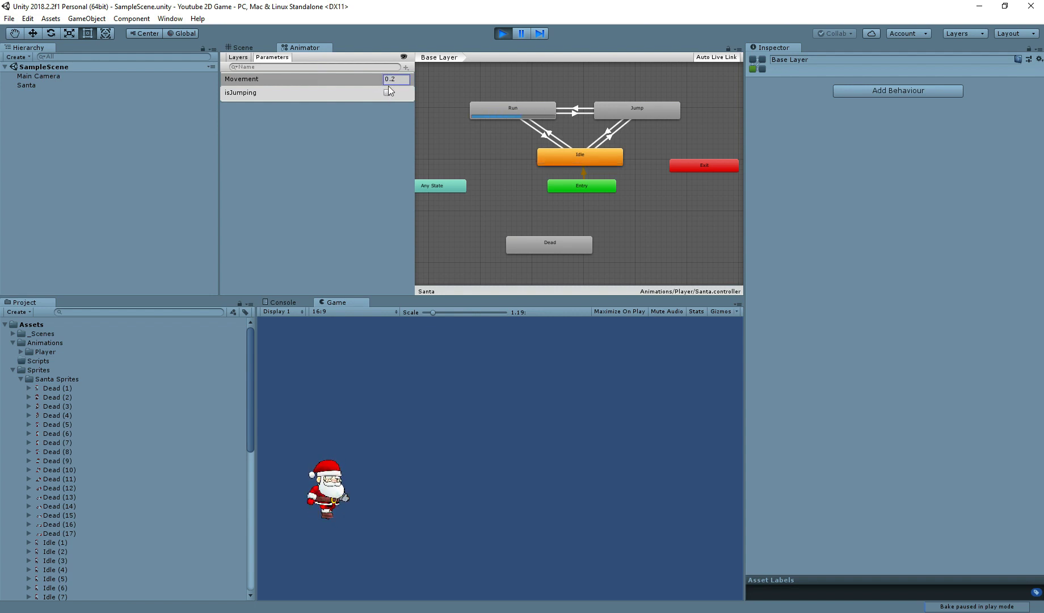
pyautogui.click(395, 79)
pyautogui.press('BackSpace')
pyautogui.write('0')
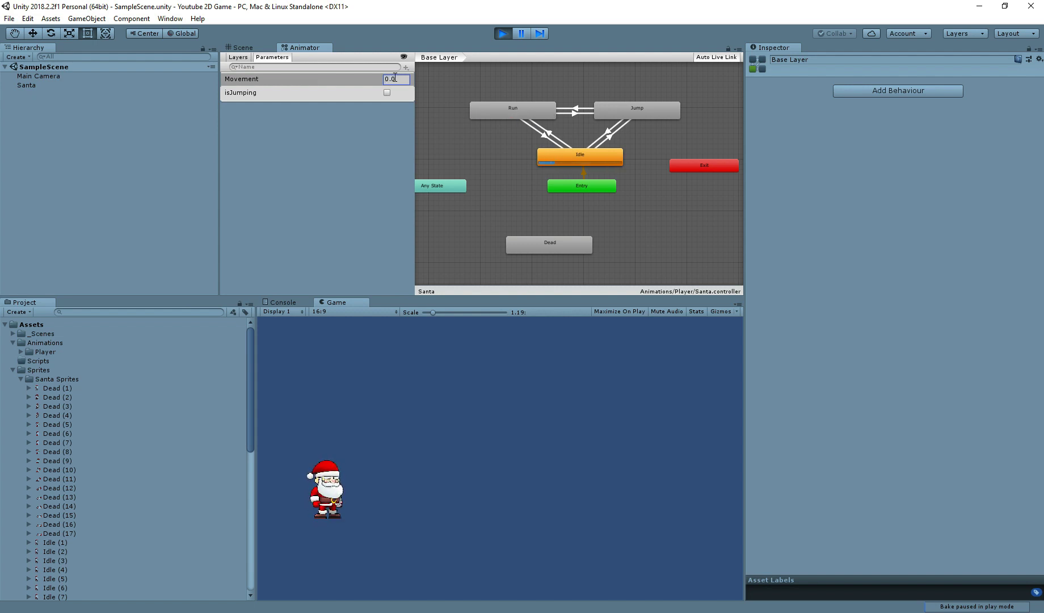
# Set Movement to 2.0, toggle isJumping on and off, then Movement 0.0 and isJumping on
pyautogui.doubleClick(392, 79)
pyautogui.write('2.0')
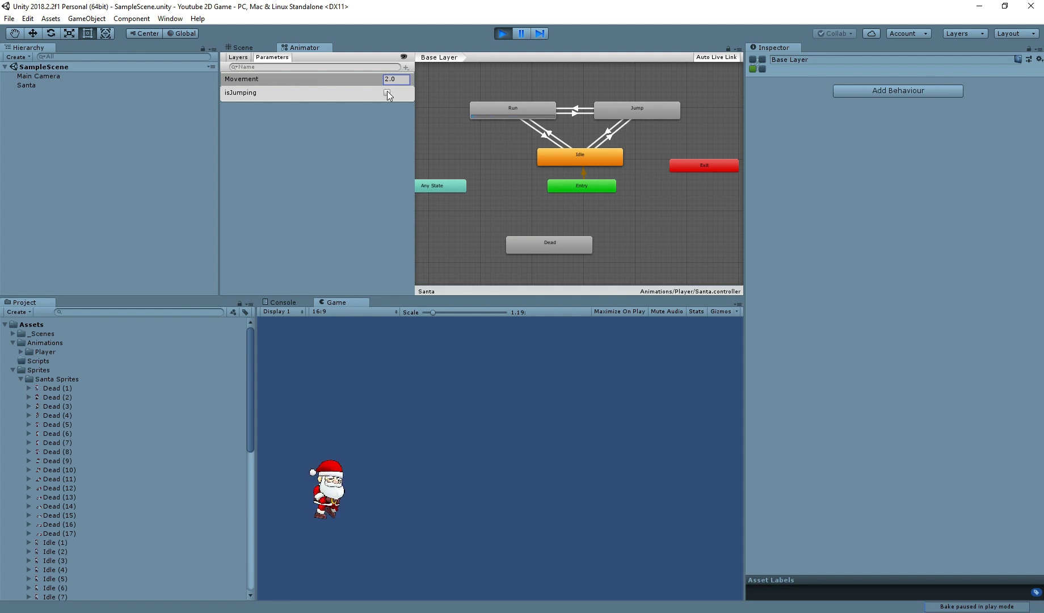
pyautogui.click(386, 93)
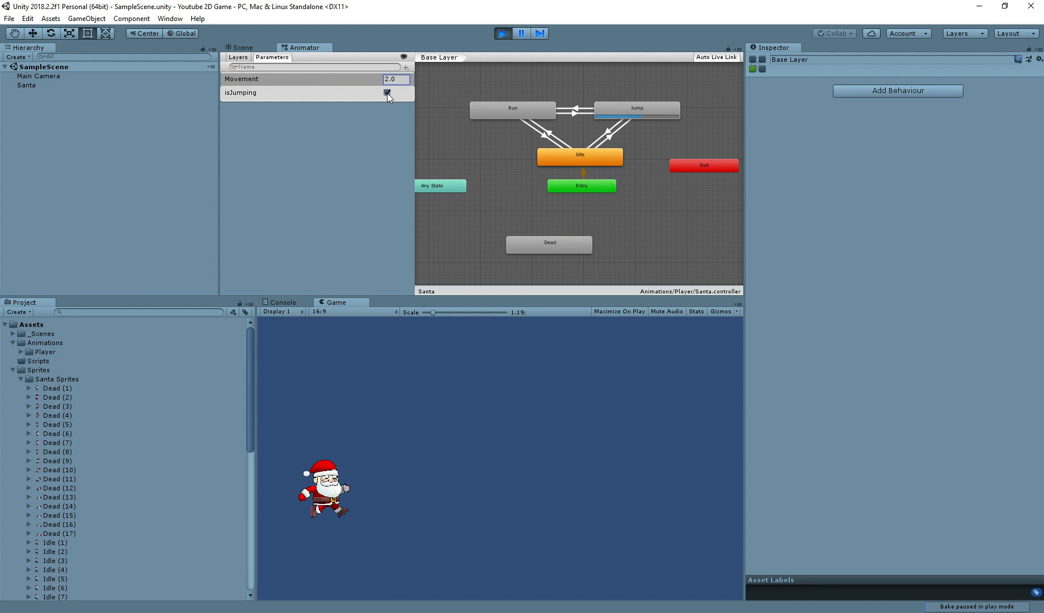
pyautogui.click(386, 92)
pyautogui.click(391, 79)
pyautogui.write('0.0')
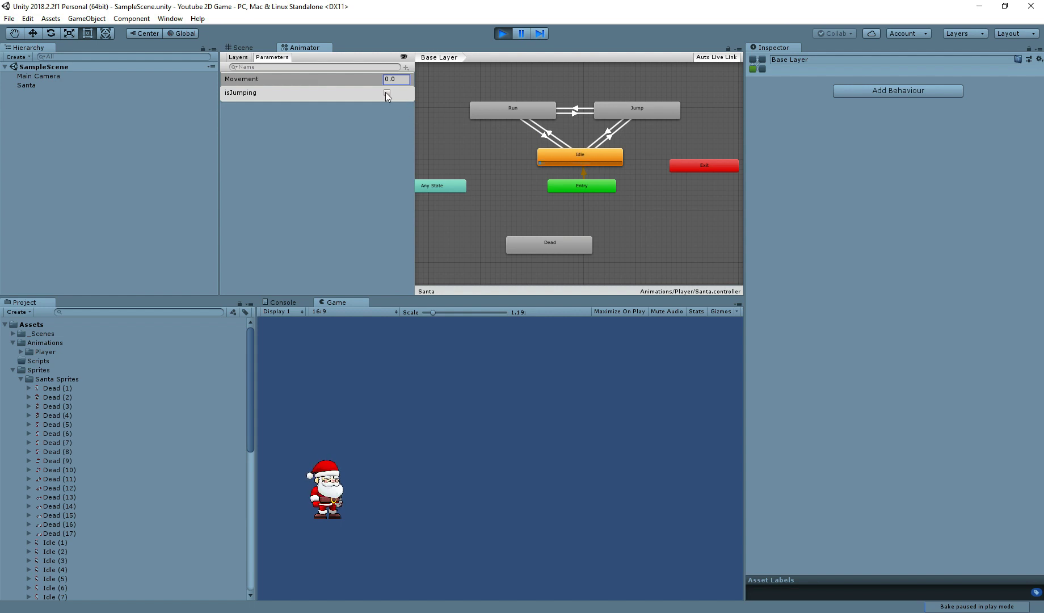
pyautogui.click(387, 92)
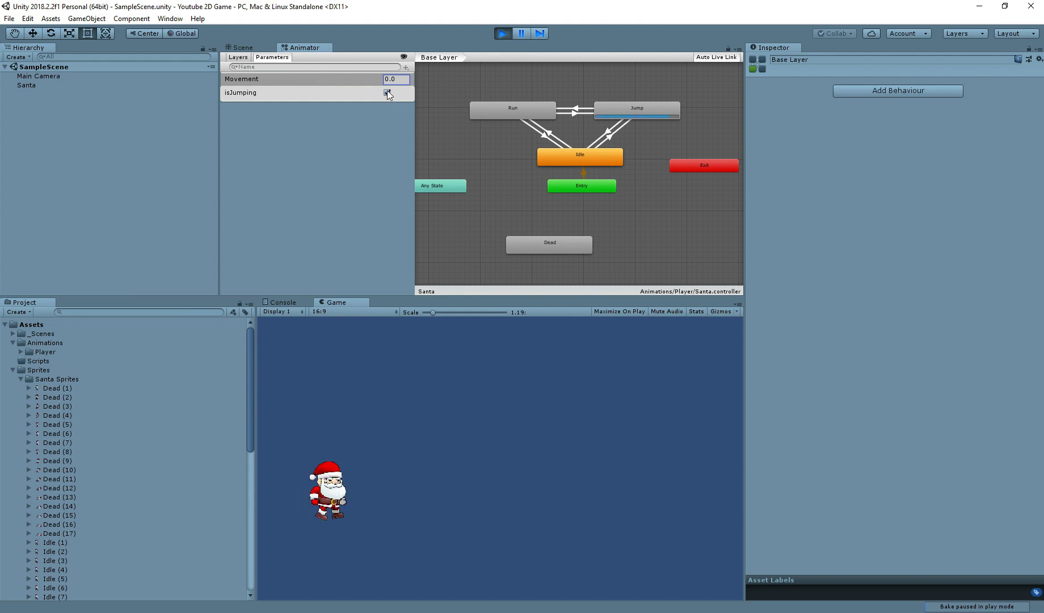
# Clear isJumping and set Movement to 0.2 so Santa returns to Idle, then runs
pyautogui.click(386, 92)
pyautogui.write('0.2')
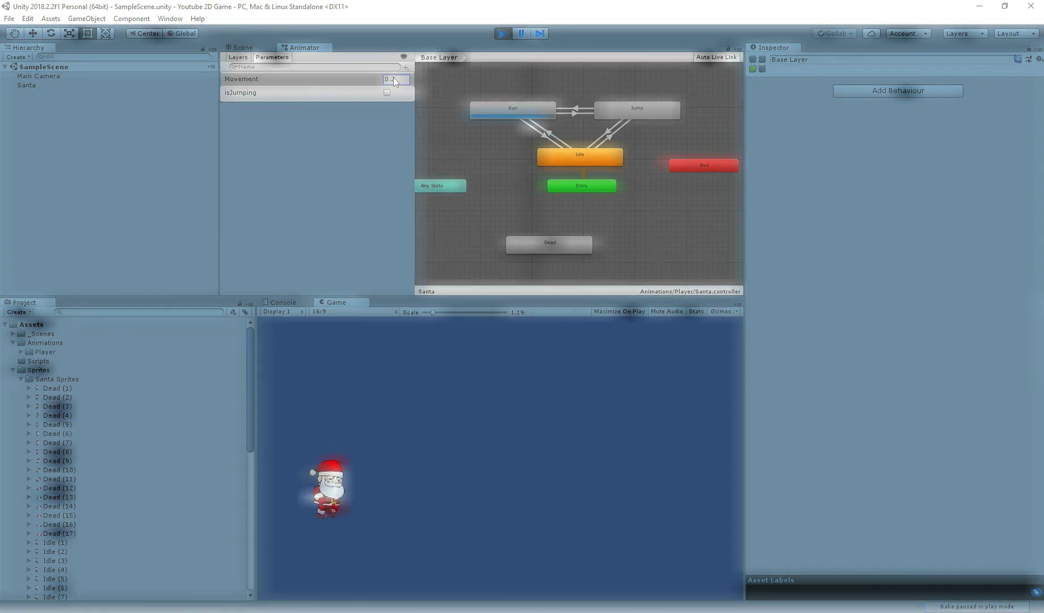